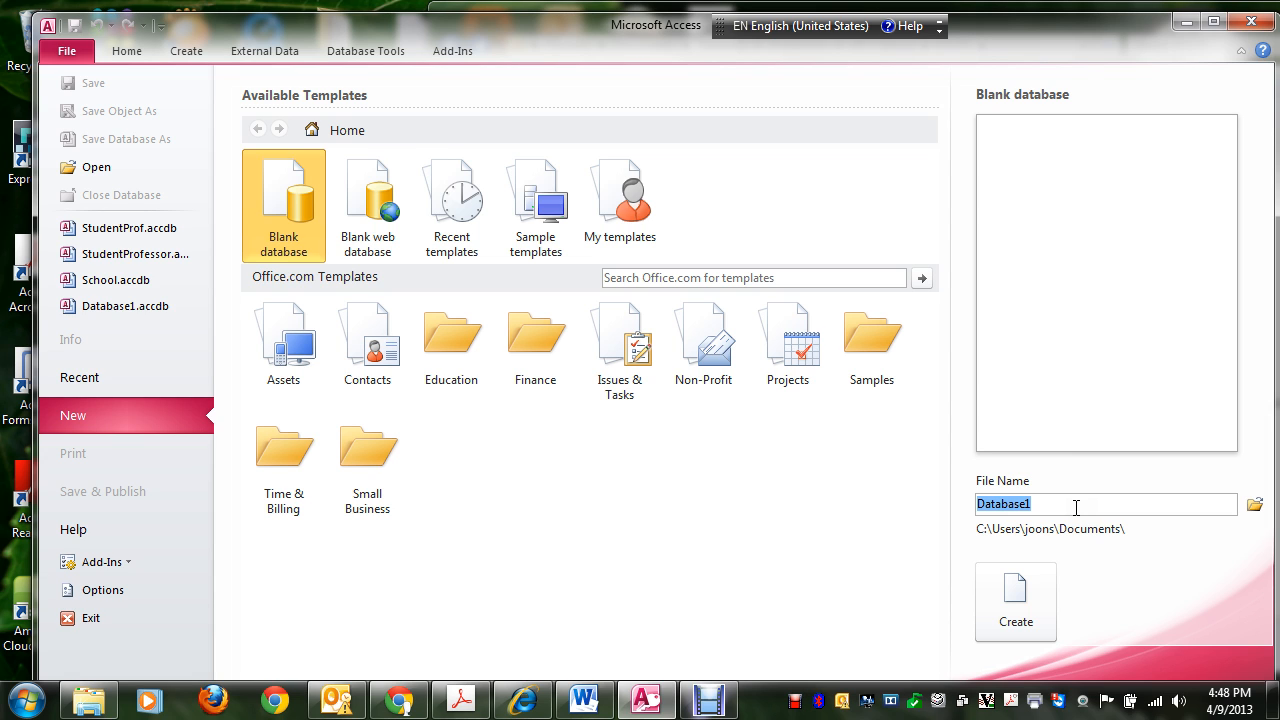
Step: Name the blank database StudentProf and choose the Teaching\Bernardino\2013-Spring\IST309\Access folder in the Documents library as its save location
key(BackSpace)
text(StudentProf)
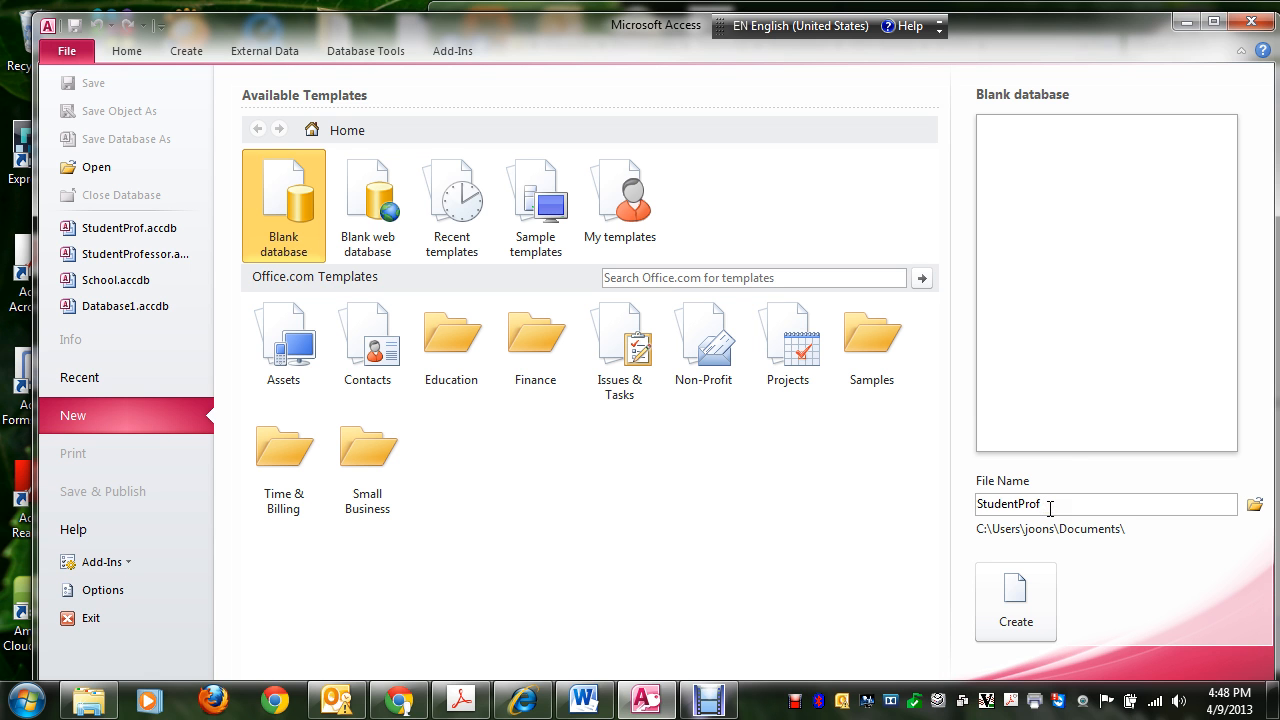
click(1254, 504)
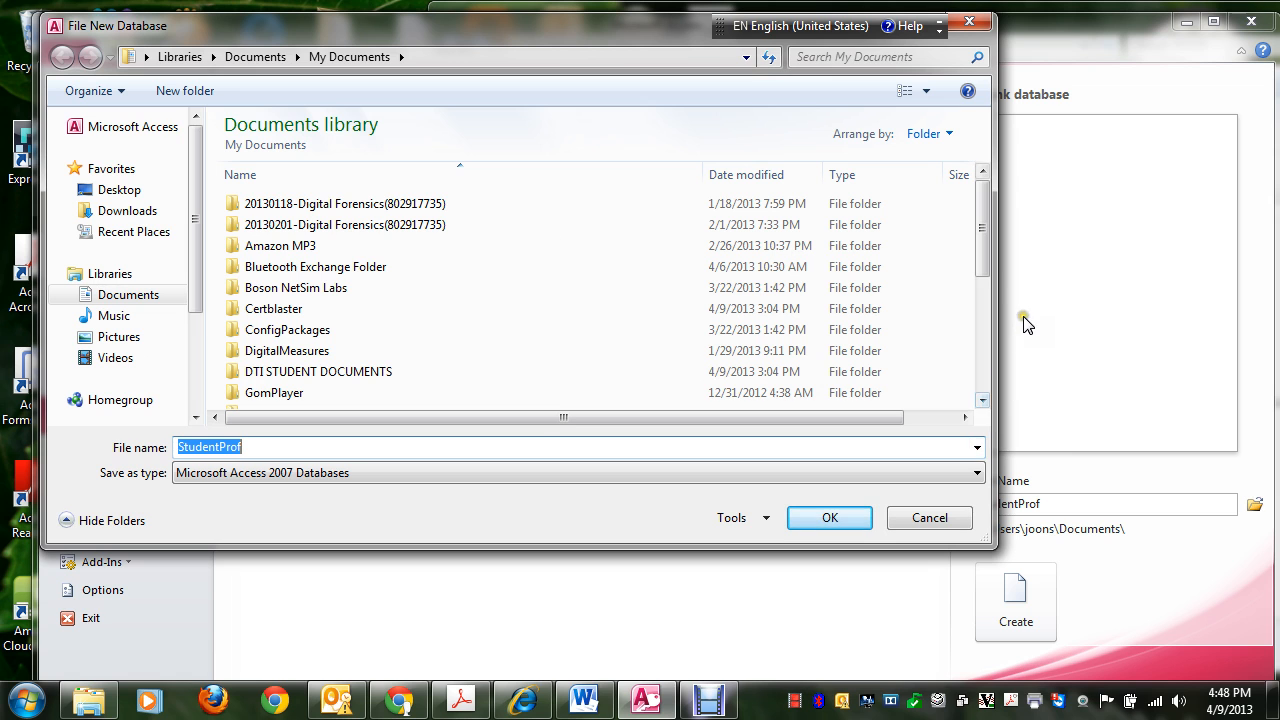
drag(983, 258, 975, 405)
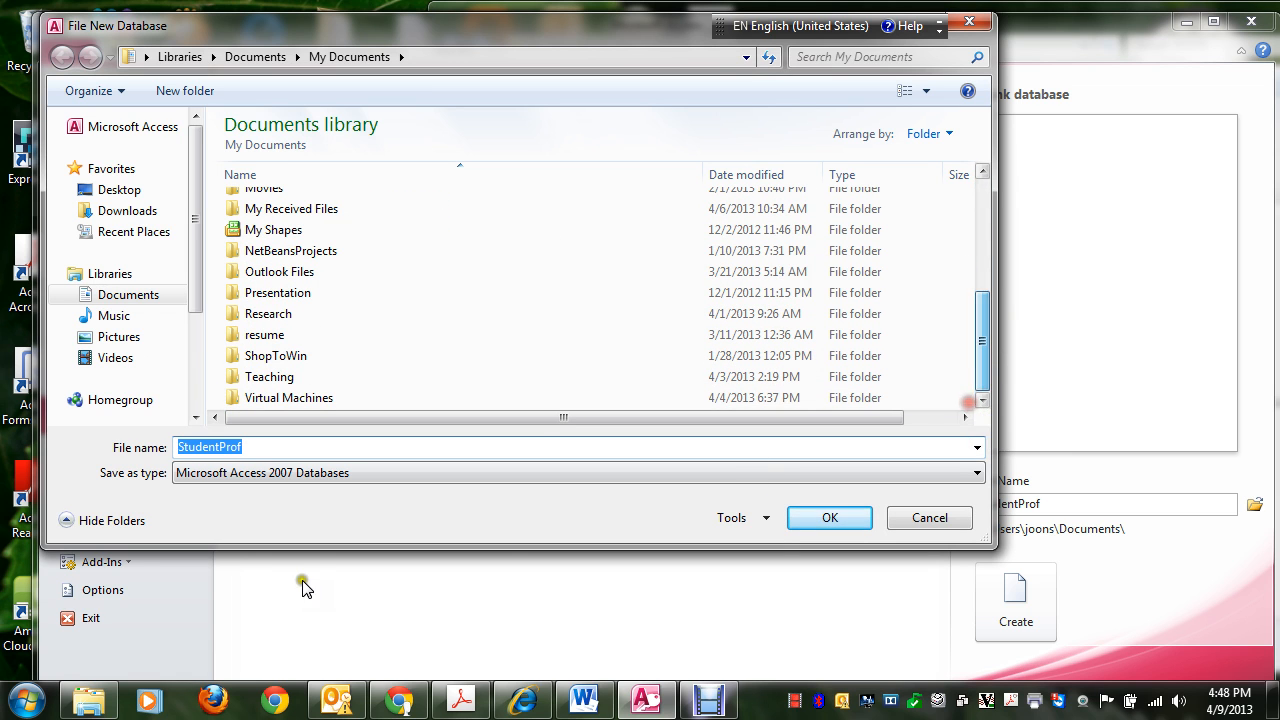
double_click(286, 377)
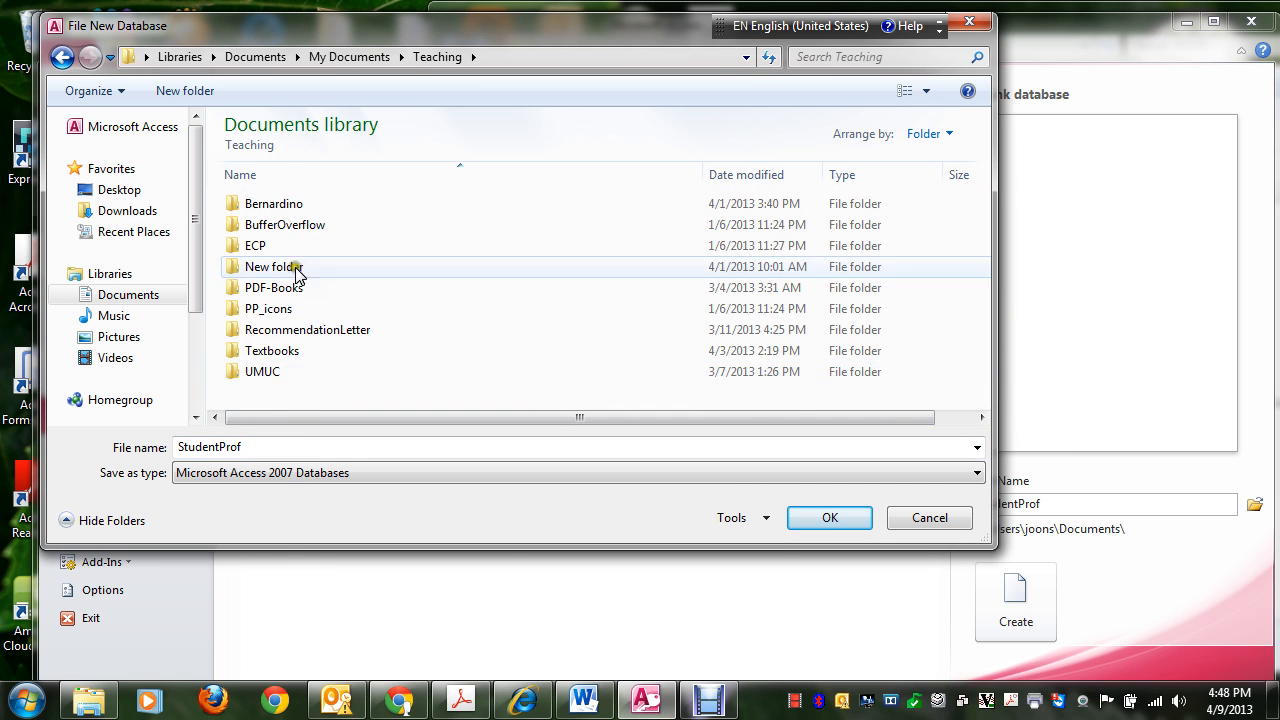
double_click(286, 205)
click(284, 206)
double_click(284, 206)
double_click(274, 222)
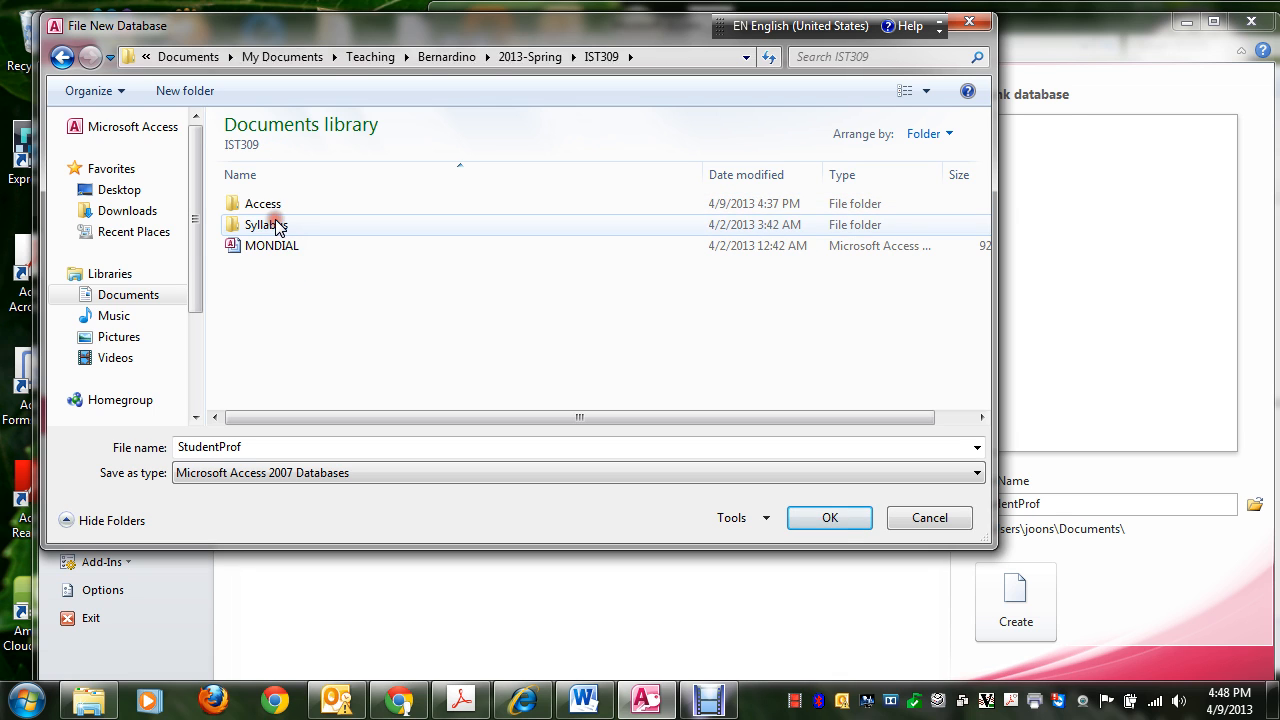
double_click(273, 210)
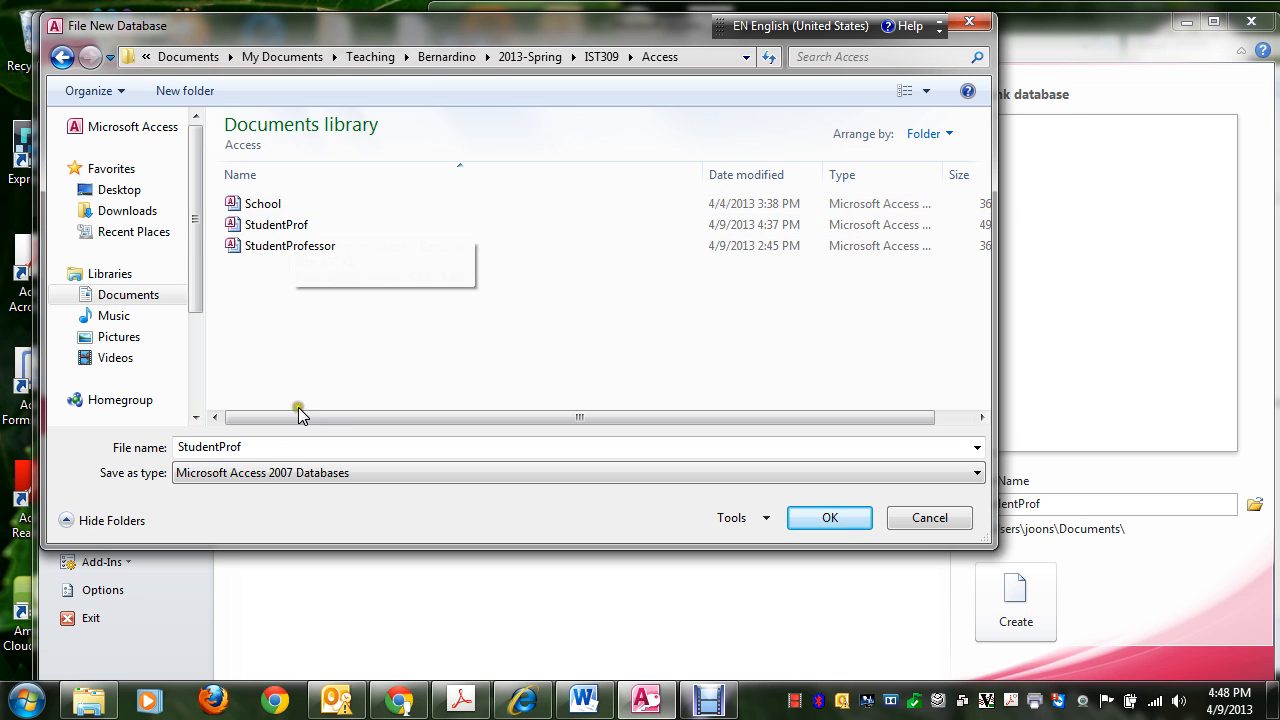
Step: Change the new database's file name to StuProf and create the database
double_click(257, 447)
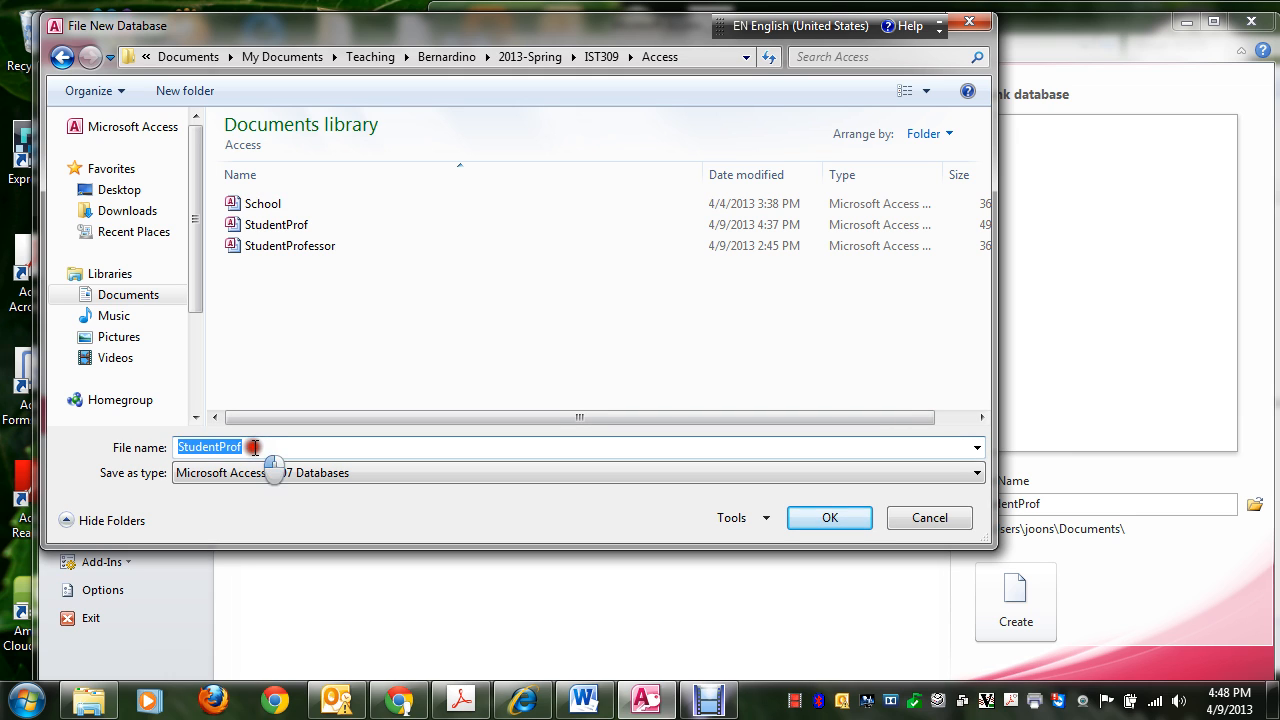
click(255, 447)
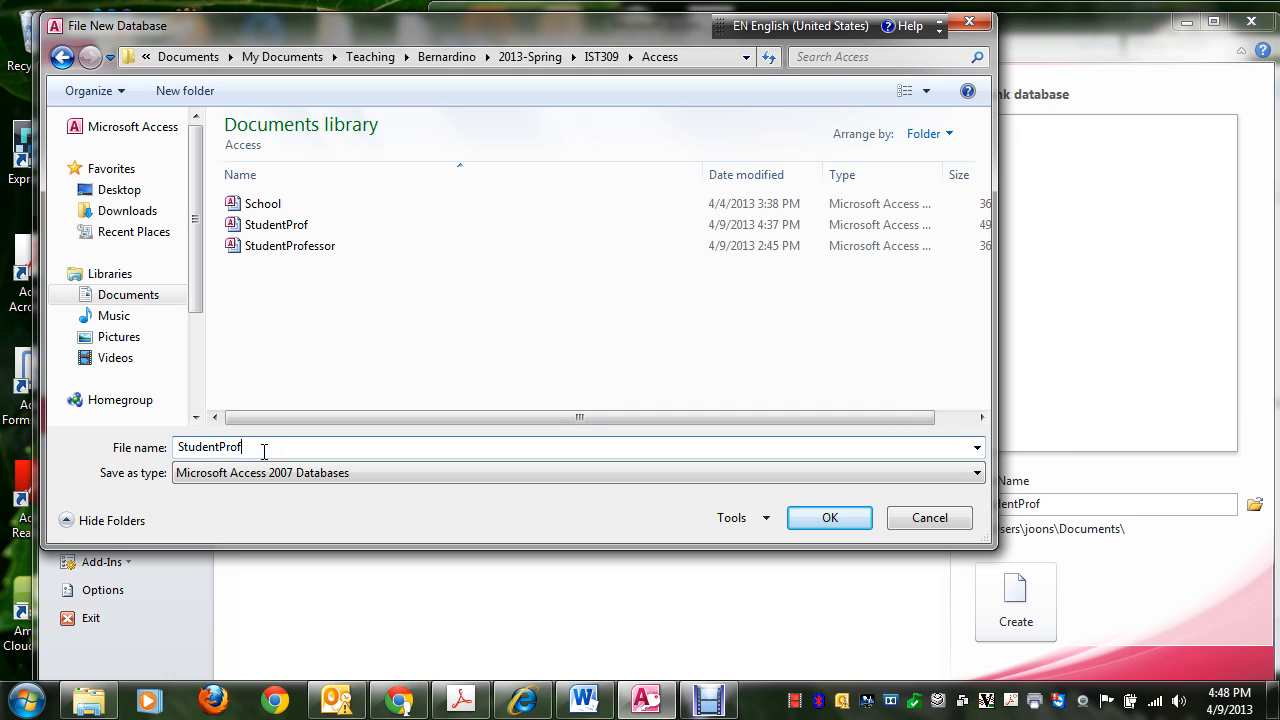
text(\)
key(BackSpace)
key(BackSpace)
key(BackSpace)
key(BackSpace)
key(BackSpace)
key(BackSpace)
key(BackSpace)
key(BackSpace)
key(BackSpace)
key(BackSpace)
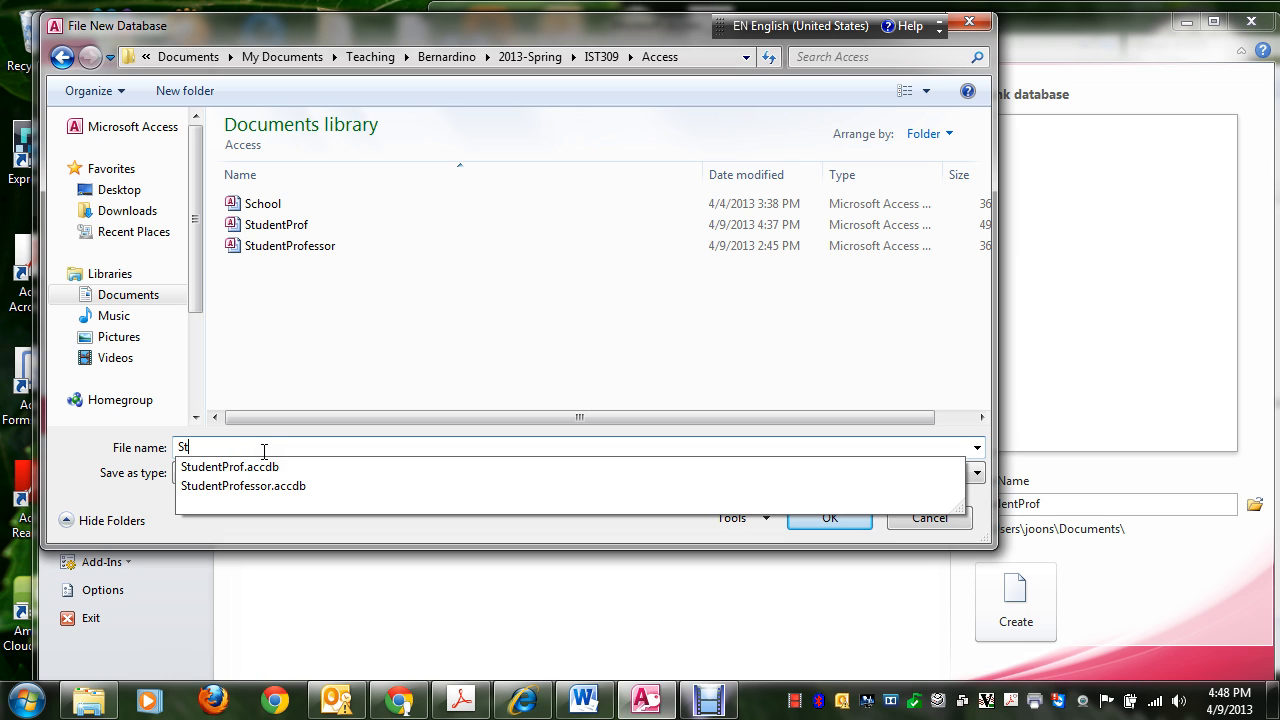
text(uProf)
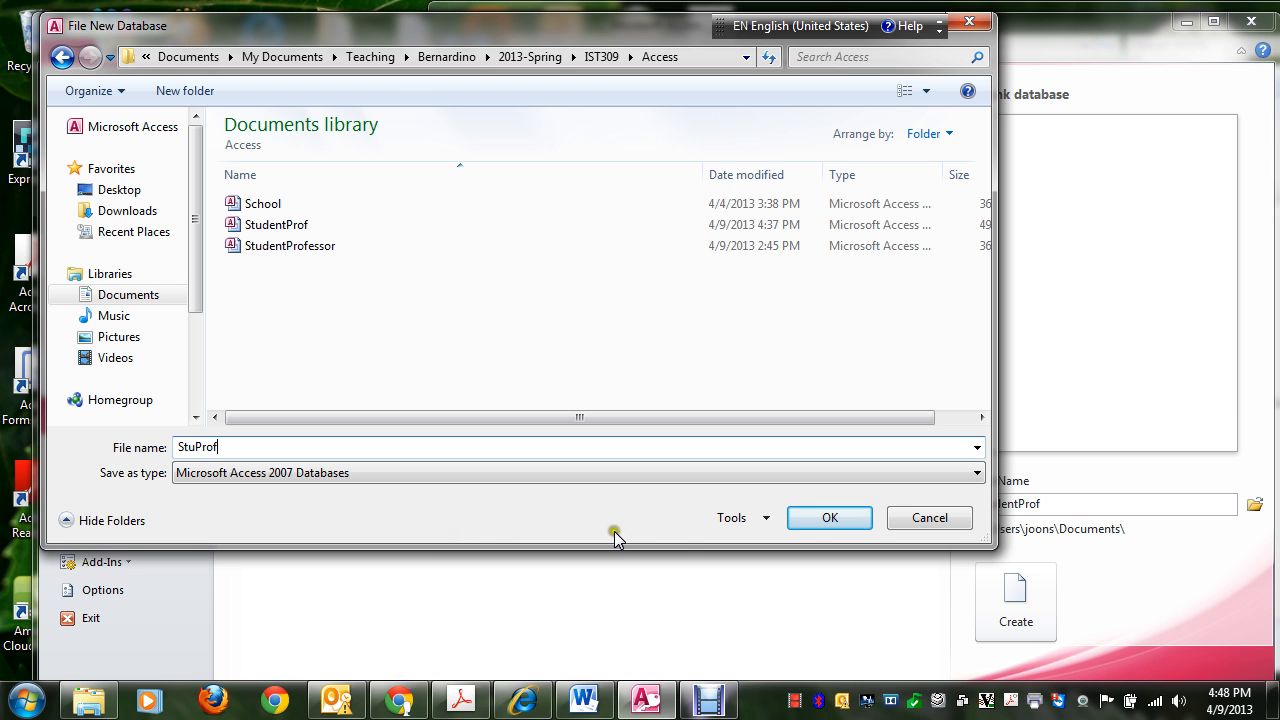
click(840, 515)
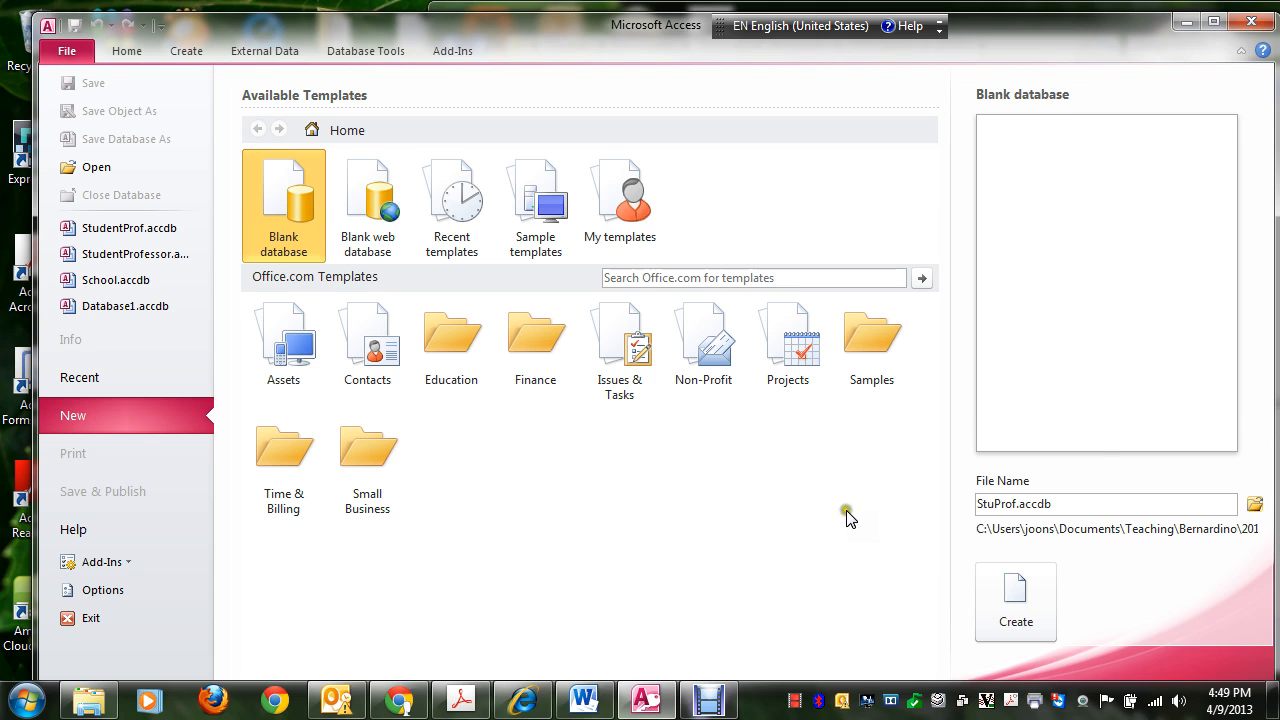
click(1016, 601)
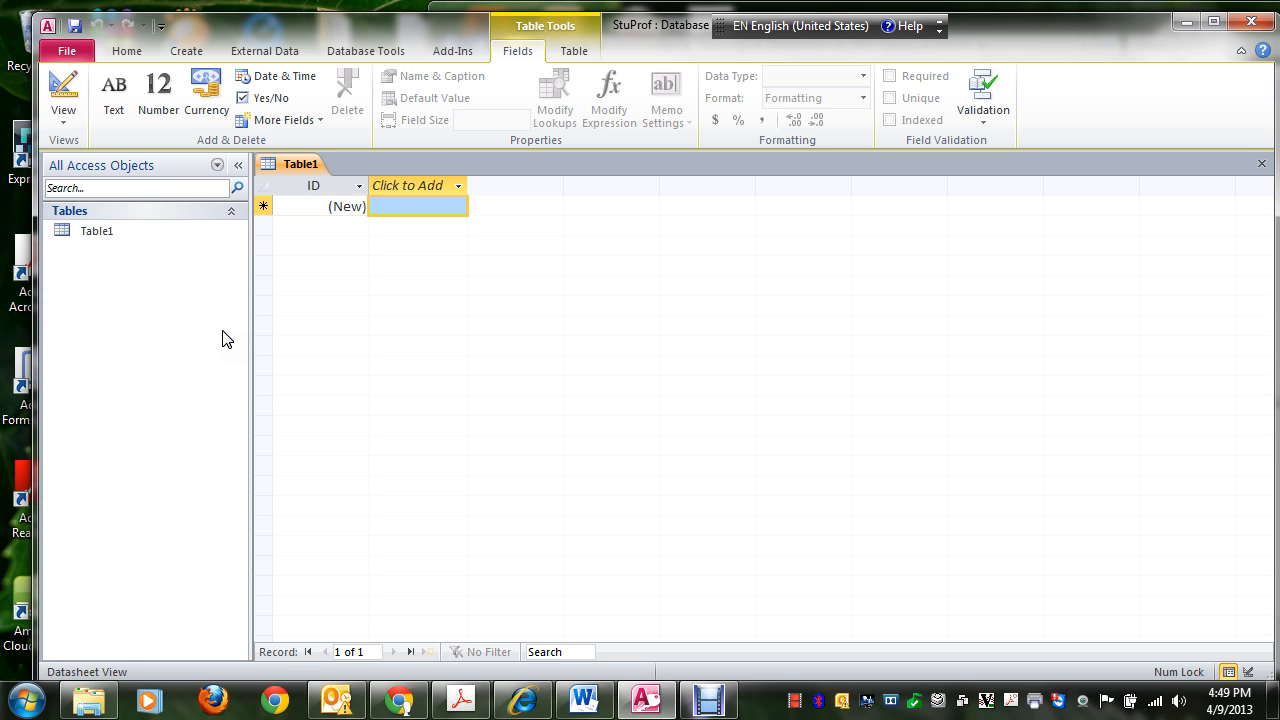
Step: Switch the new table to Design View, saving it under the name Student
click(67, 118)
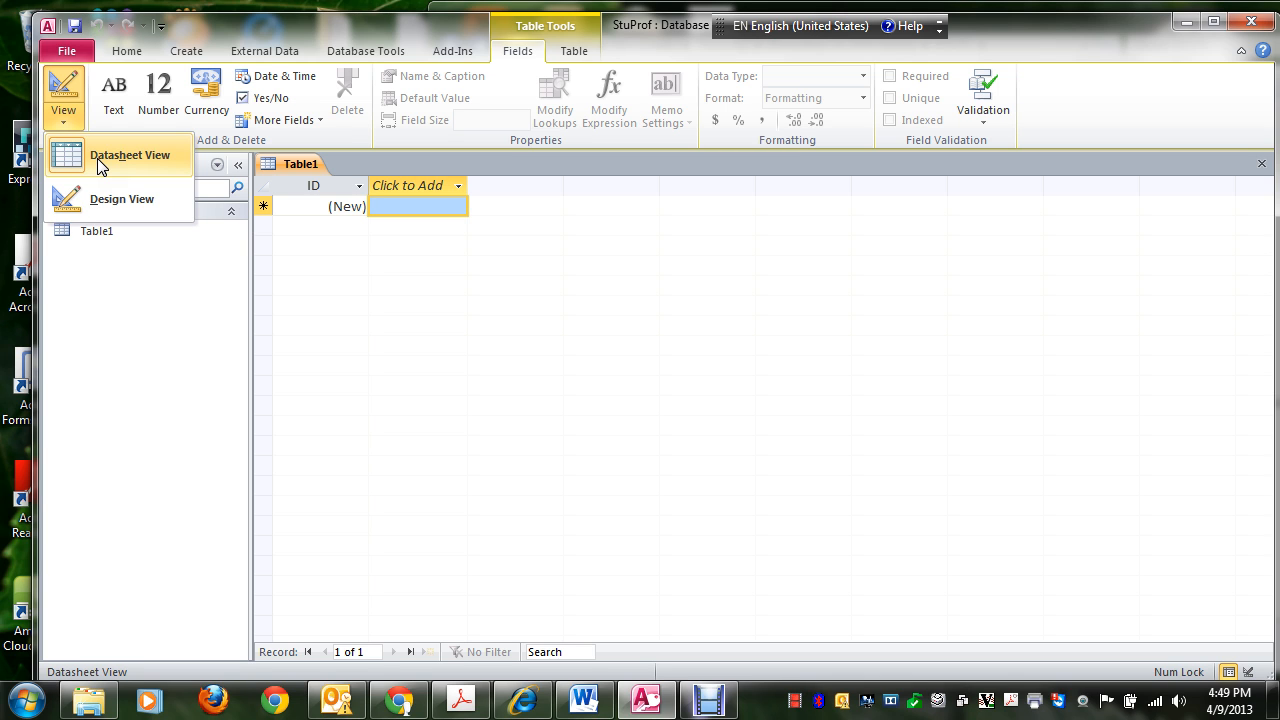
click(117, 195)
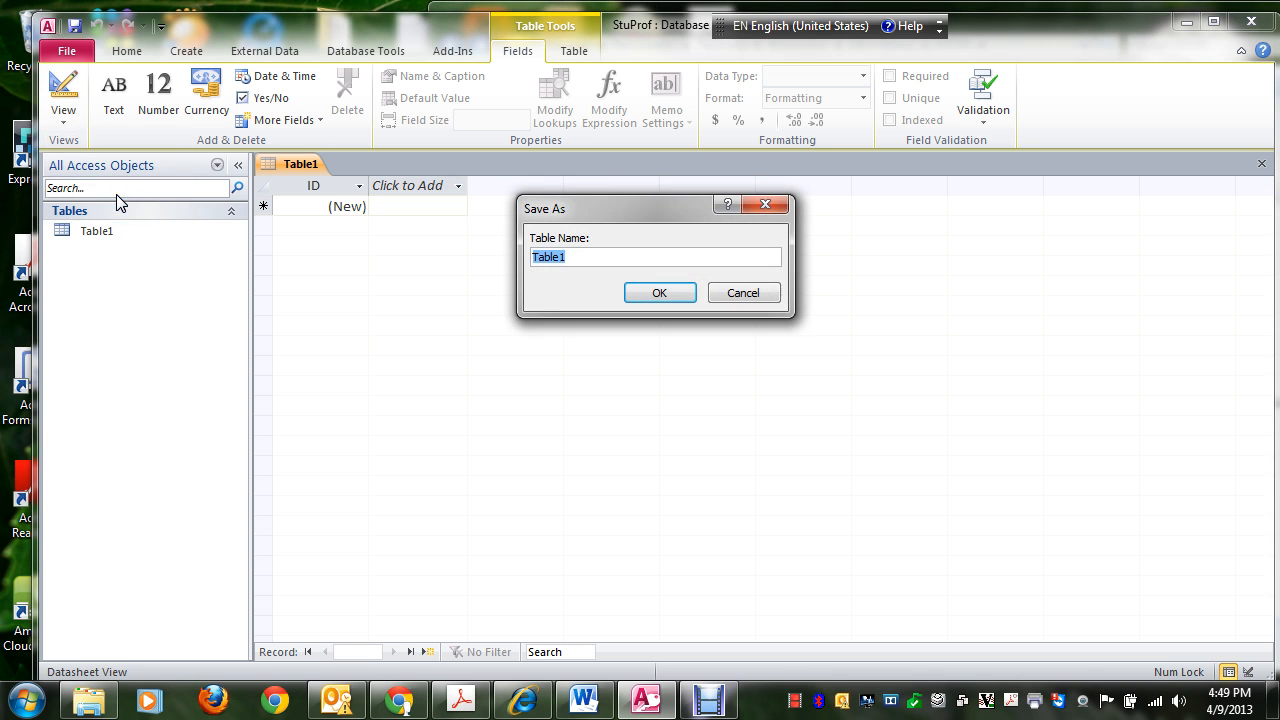
click(591, 258)
key(BackSpace)
key(BackSpace)
key(BackSpace)
key(BackSpace)
key(BackSpace)
text(Student)
click(656, 292)
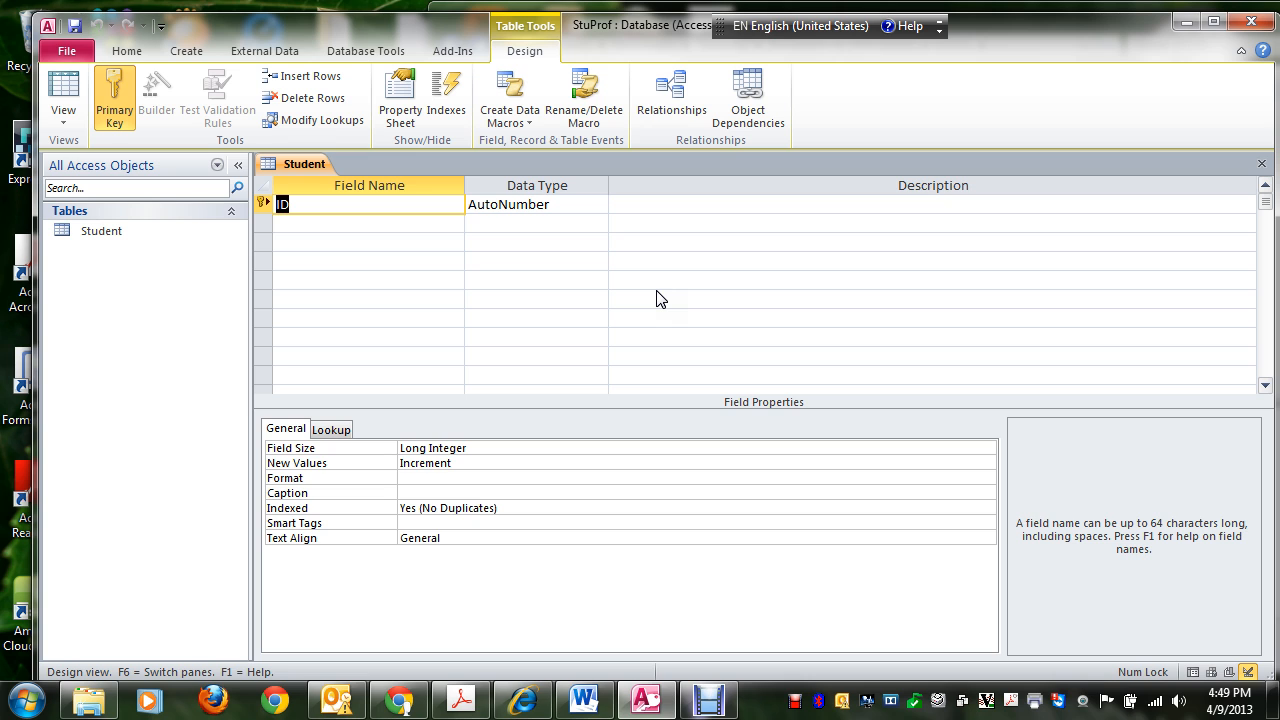
Step: Rename the ID field to StudentID and set its data type to Text
click(373, 204)
key(BackSpace)
key(BackSpace)
text(StudentID)
click(570, 203)
click(598, 204)
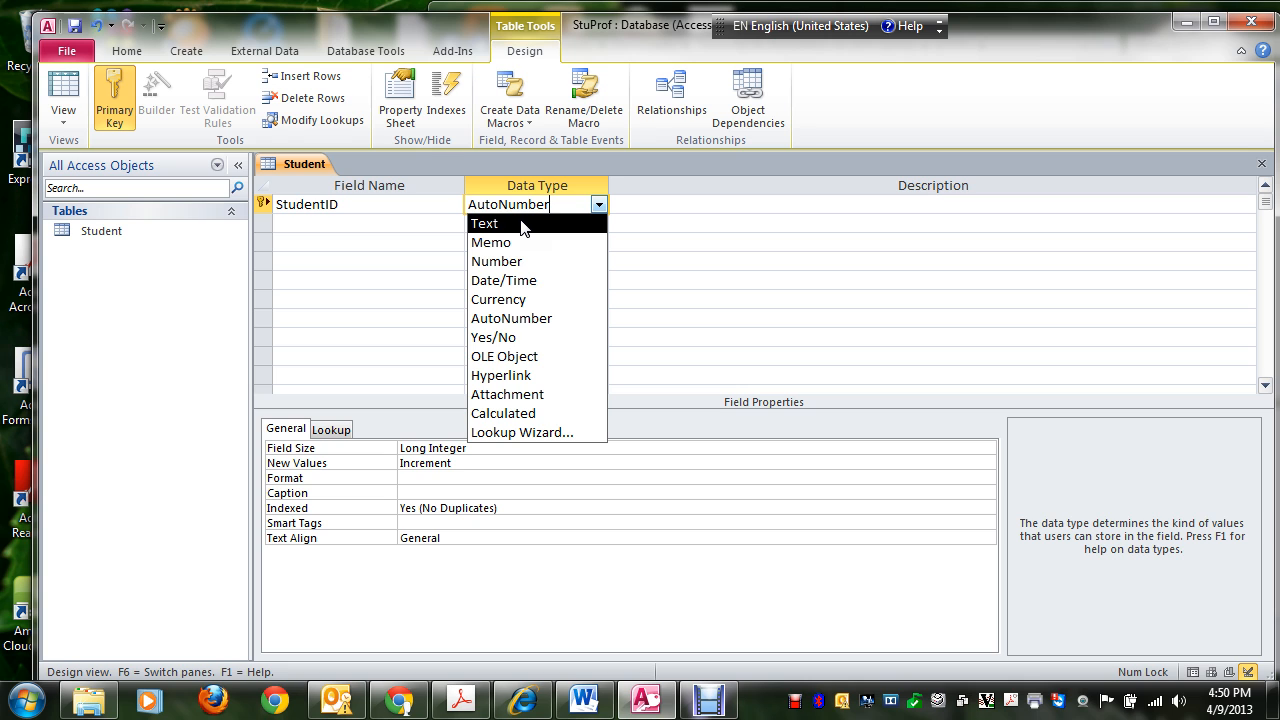
click(497, 223)
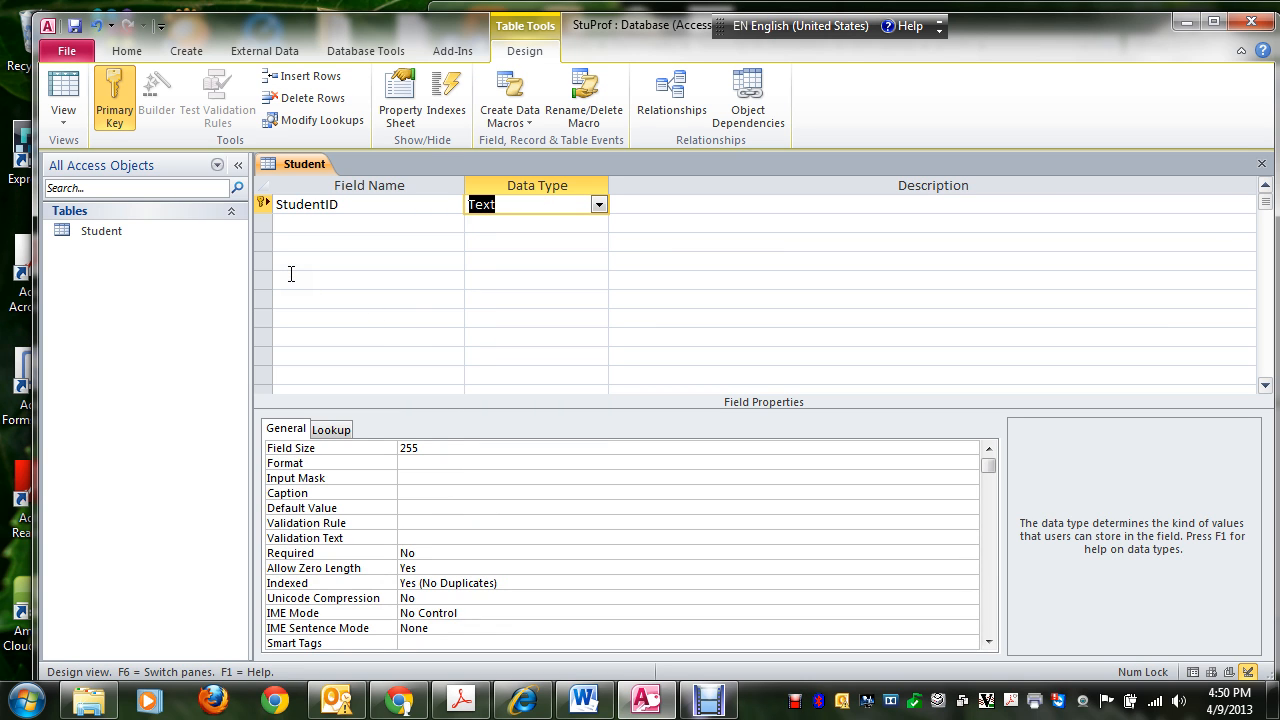
Step: Add a second field named StuName with the Text data type below StudentID
click(300, 226)
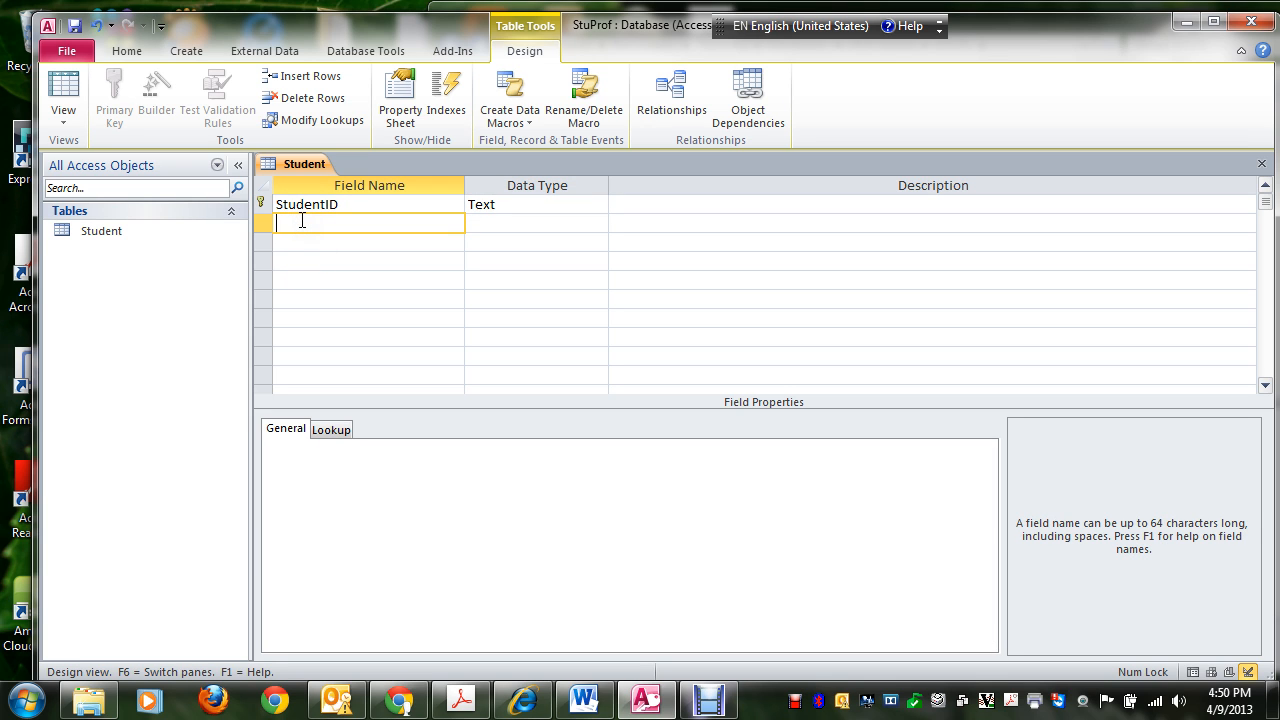
scroll(301, 220, down, 1)
text(Nm)
key(BackSpace)
key(BackSpace)
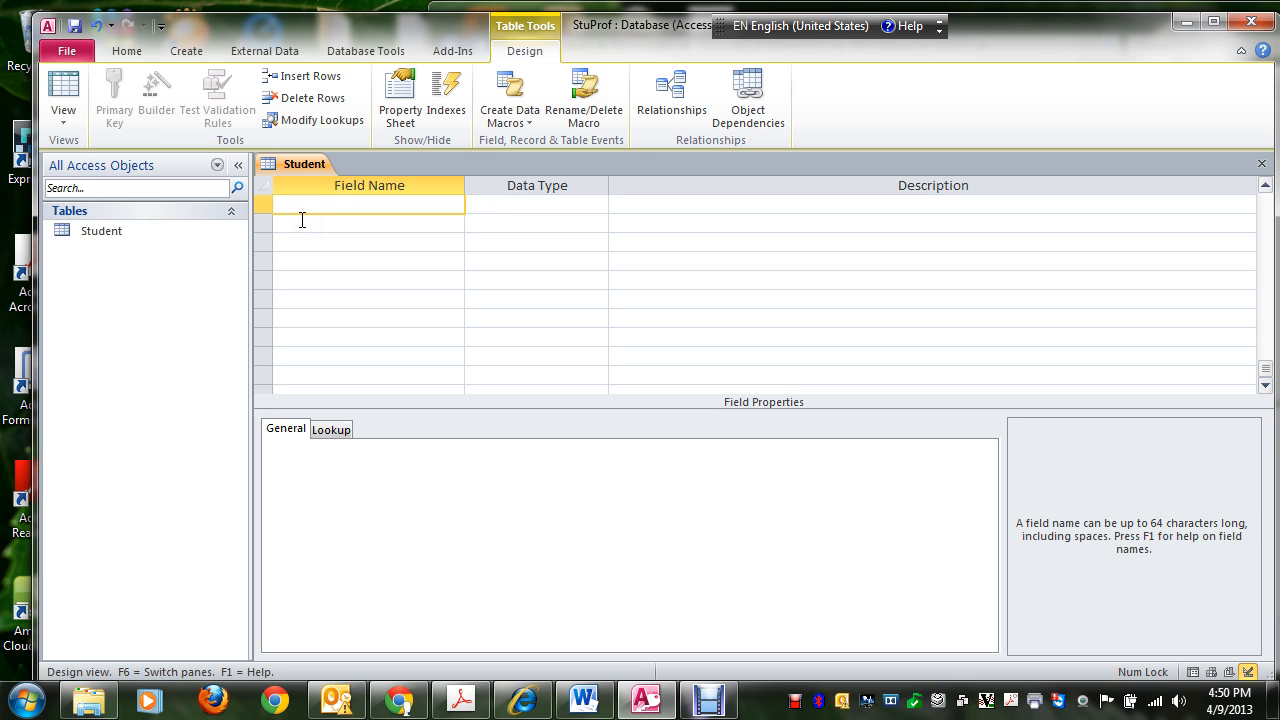
scroll(331, 215, up, 1)
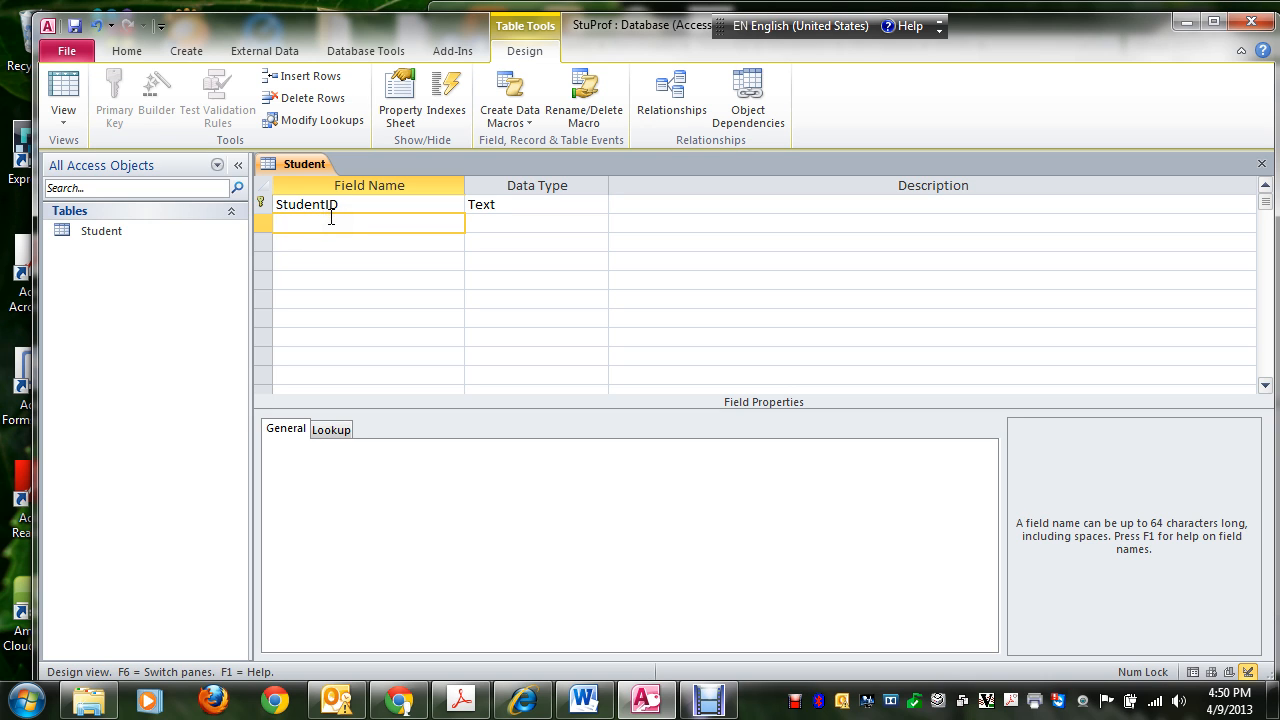
text(Student)
key(BackSpace)
key(BackSpace)
key(BackSpace)
key(BackSpace)
text(Name)
click(475, 233)
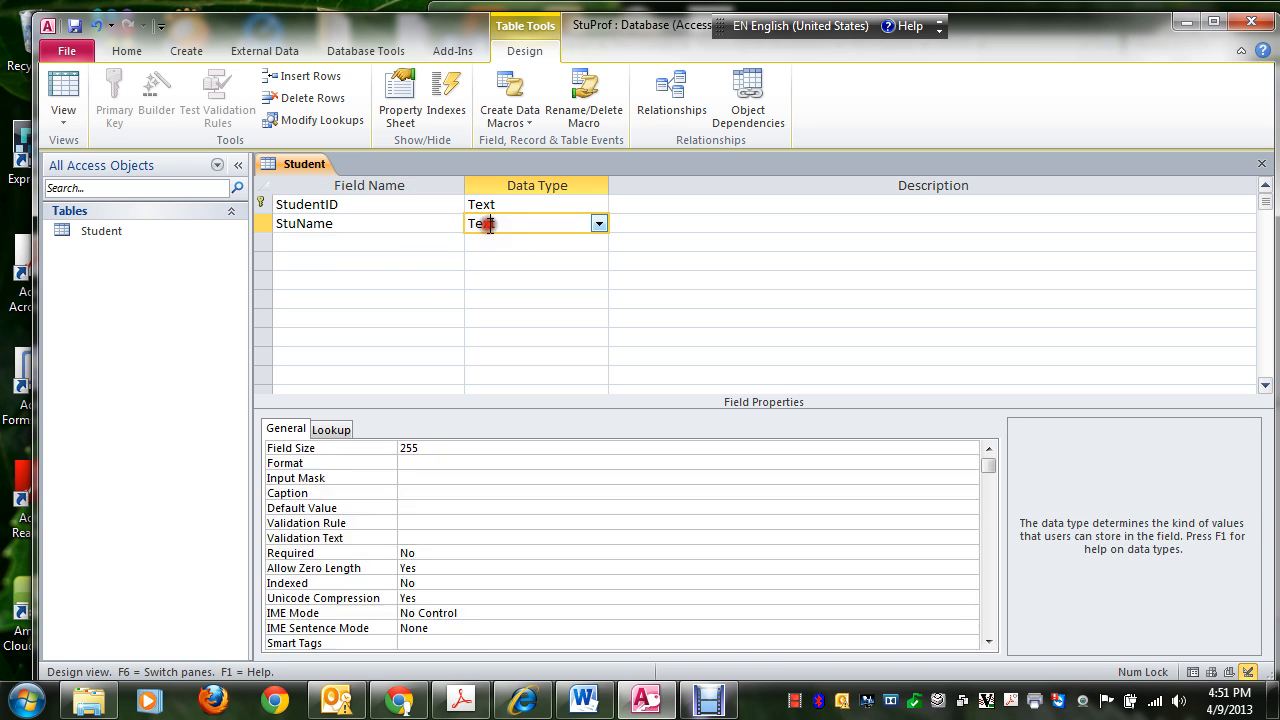
click(599, 228)
click(497, 243)
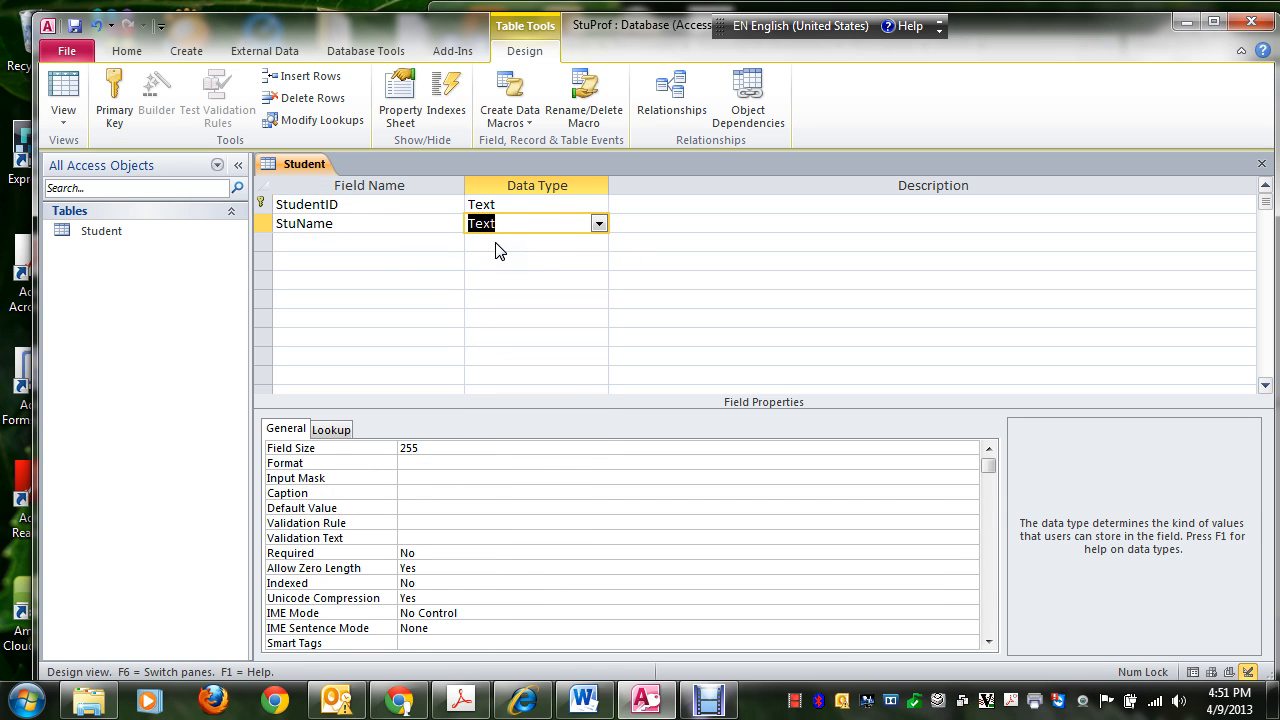
Step: Add two more fields, Dept and ProfID, both with the Text data type
click(308, 241)
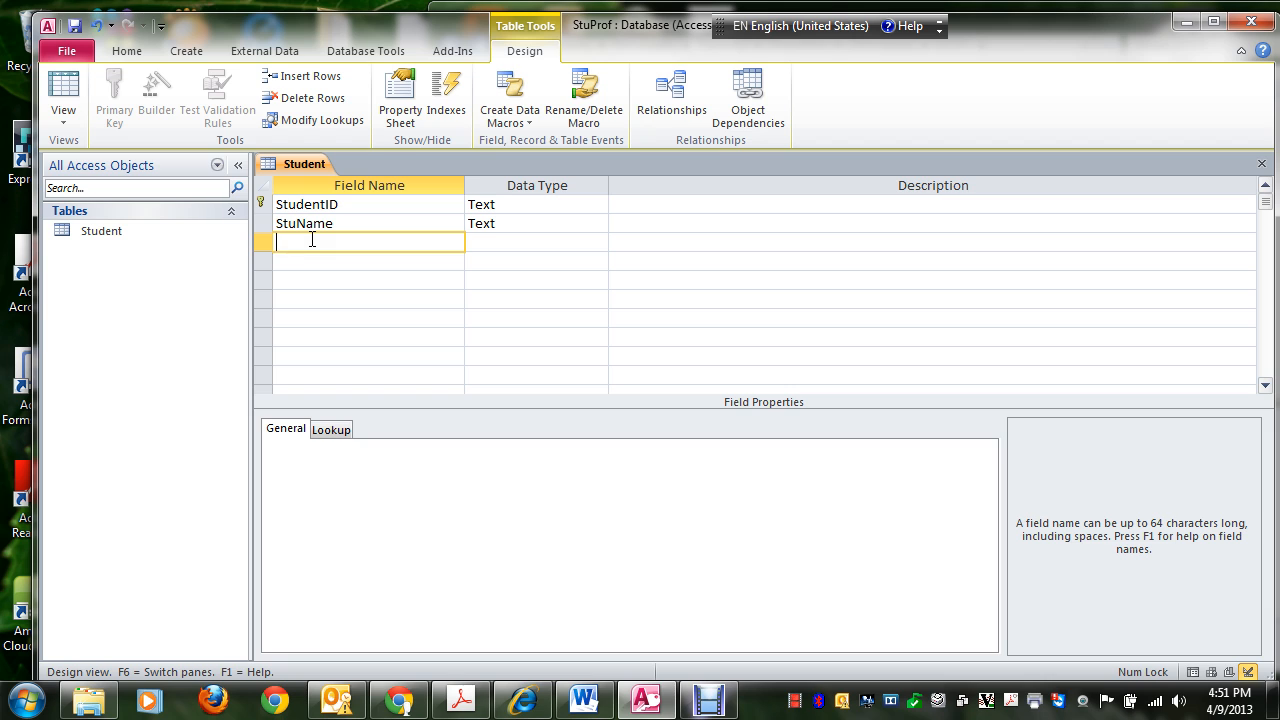
text(Dept)
click(481, 242)
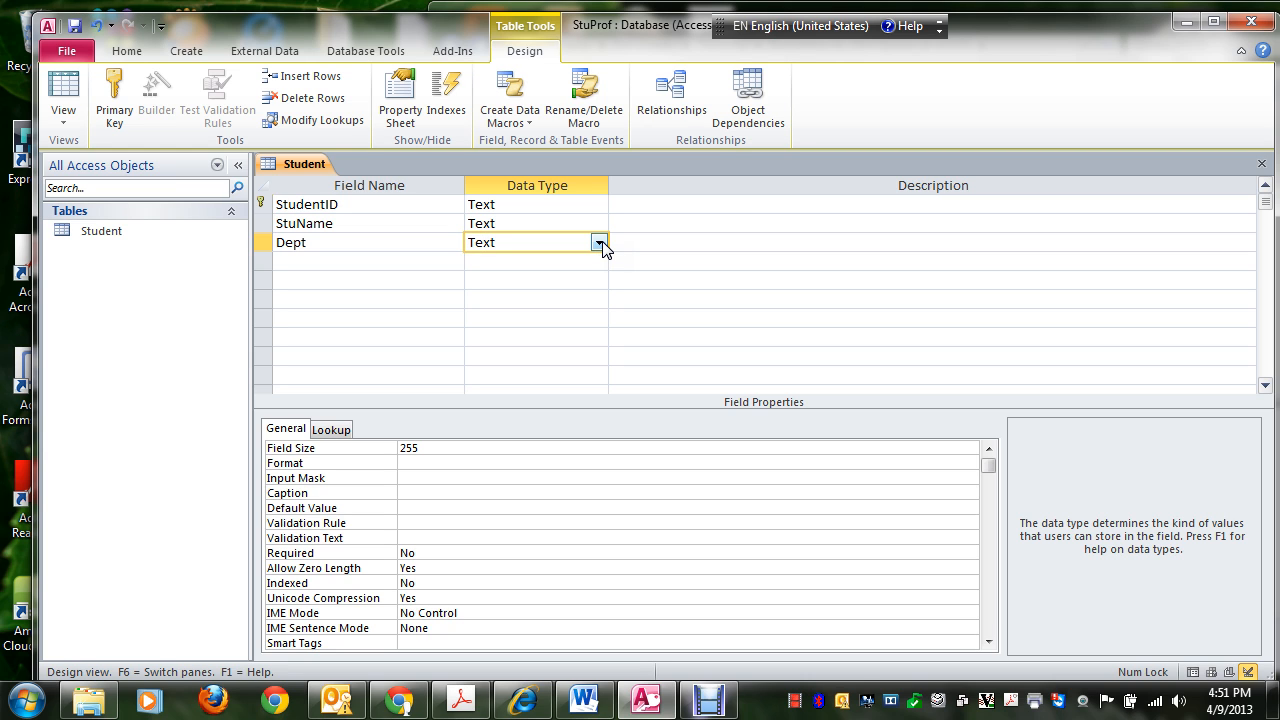
click(316, 258)
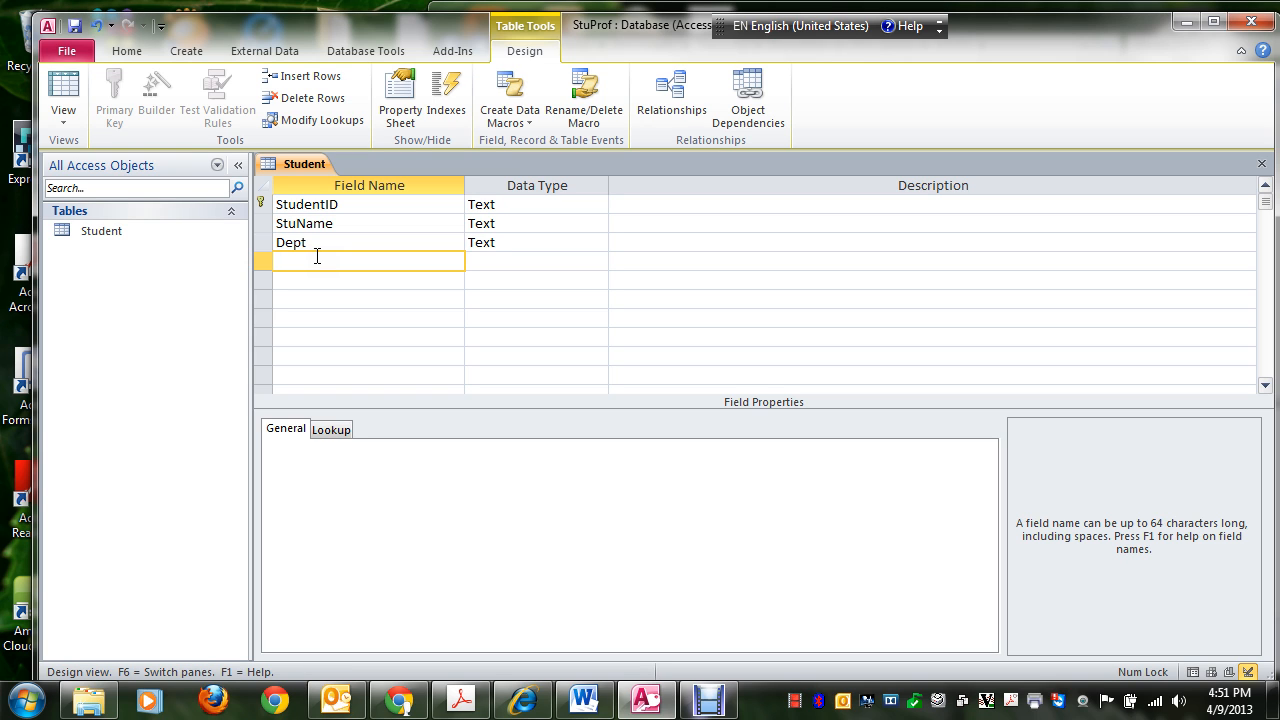
text(ProfID)
click(548, 261)
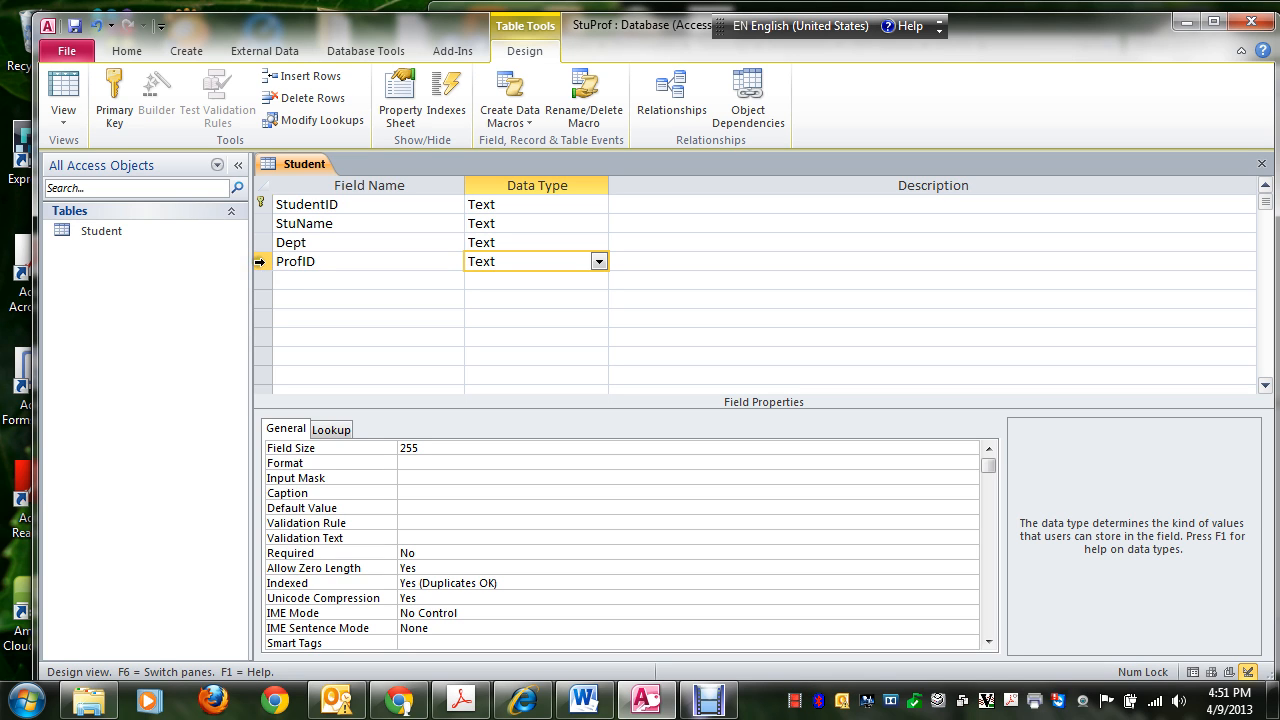
Step: Make the ProfID field the primary key of the Student table
click(264, 261)
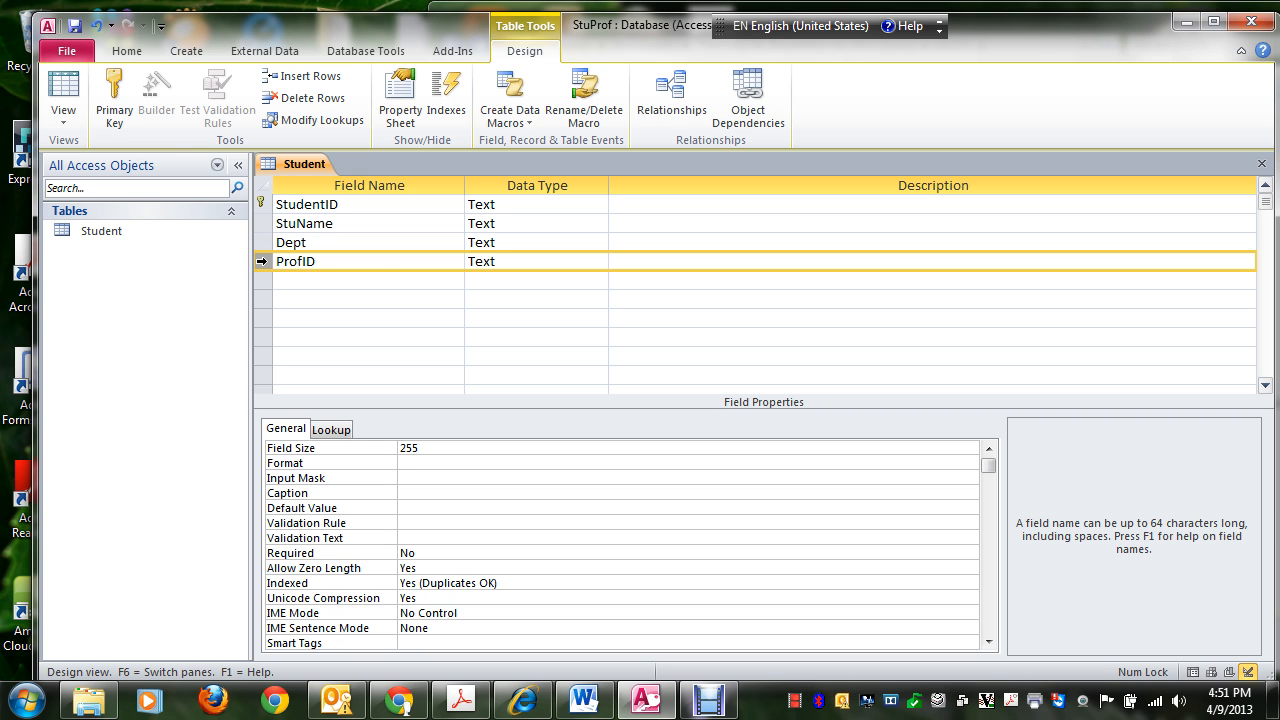
right_click(262, 261)
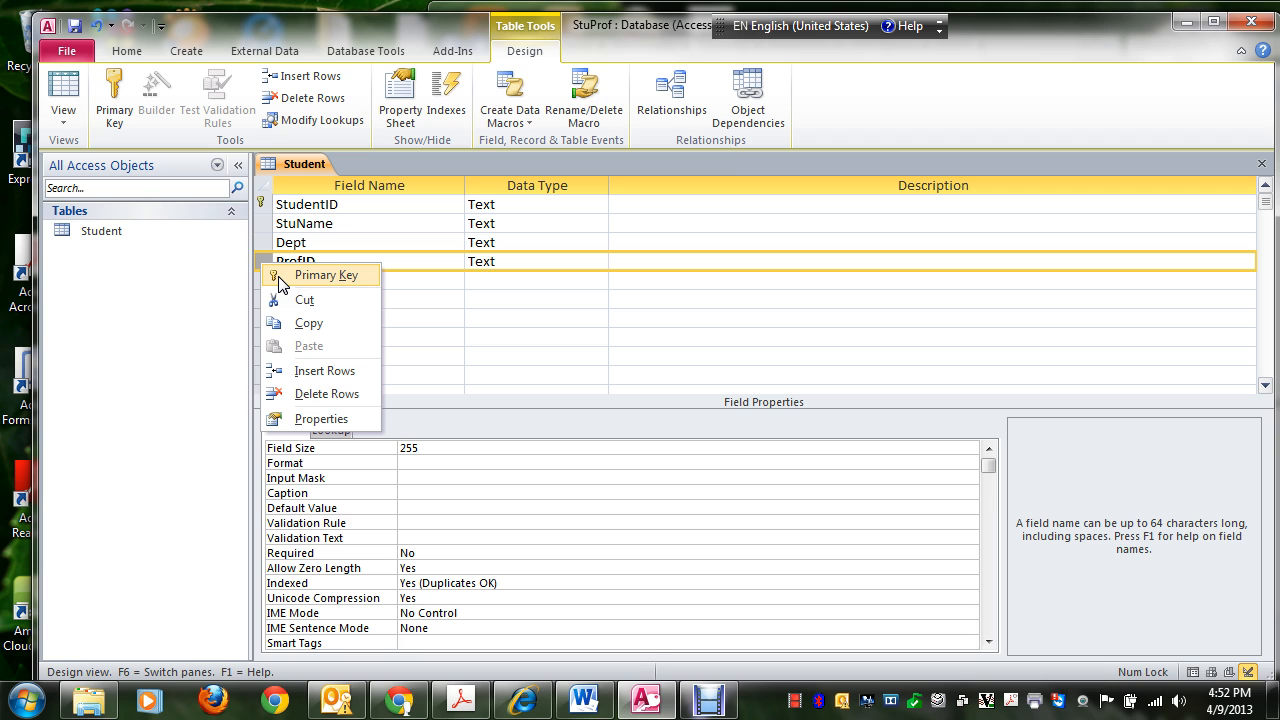
click(279, 277)
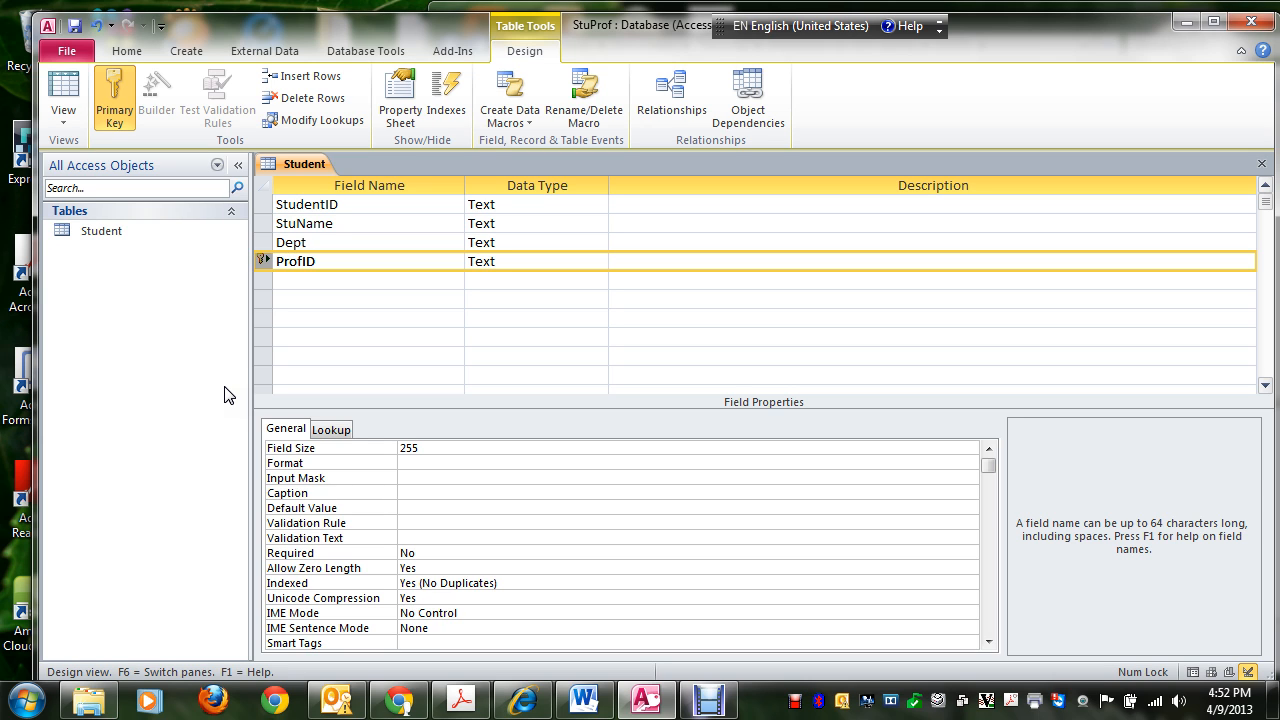
Step: Set the StudentID field as the Student table's primary key
click(263, 204)
click(281, 223)
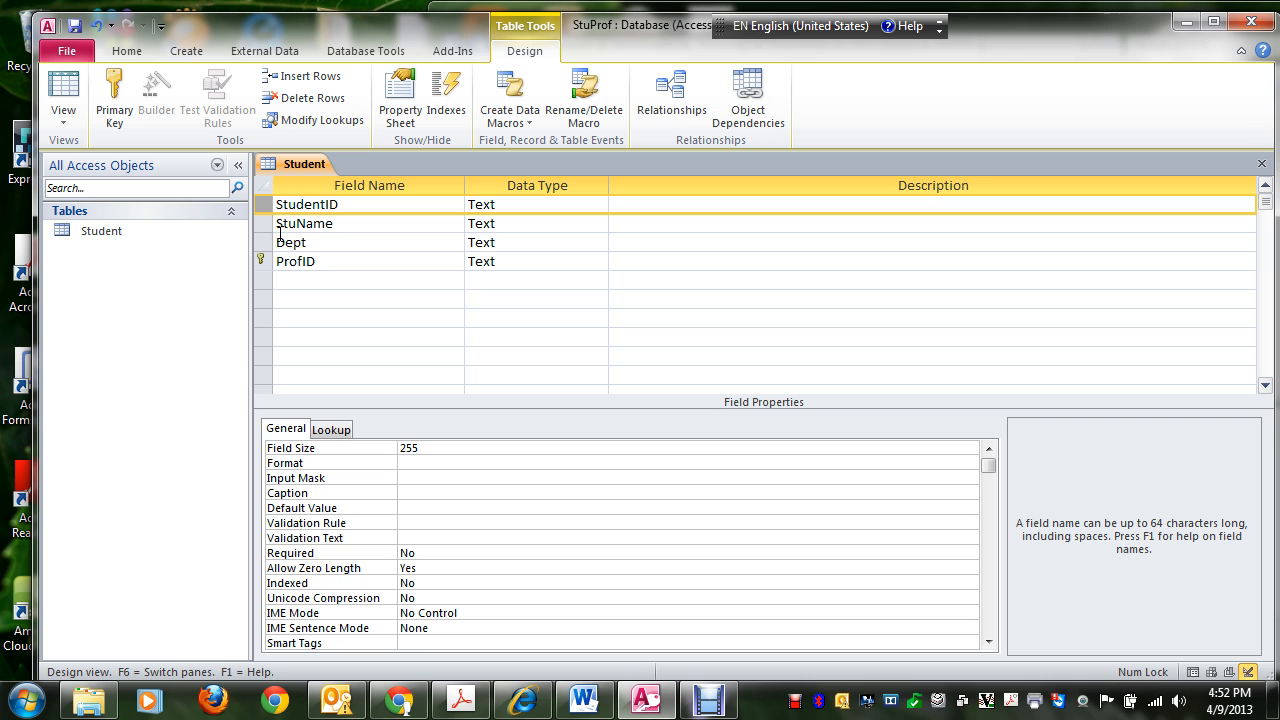
right_click(263, 206)
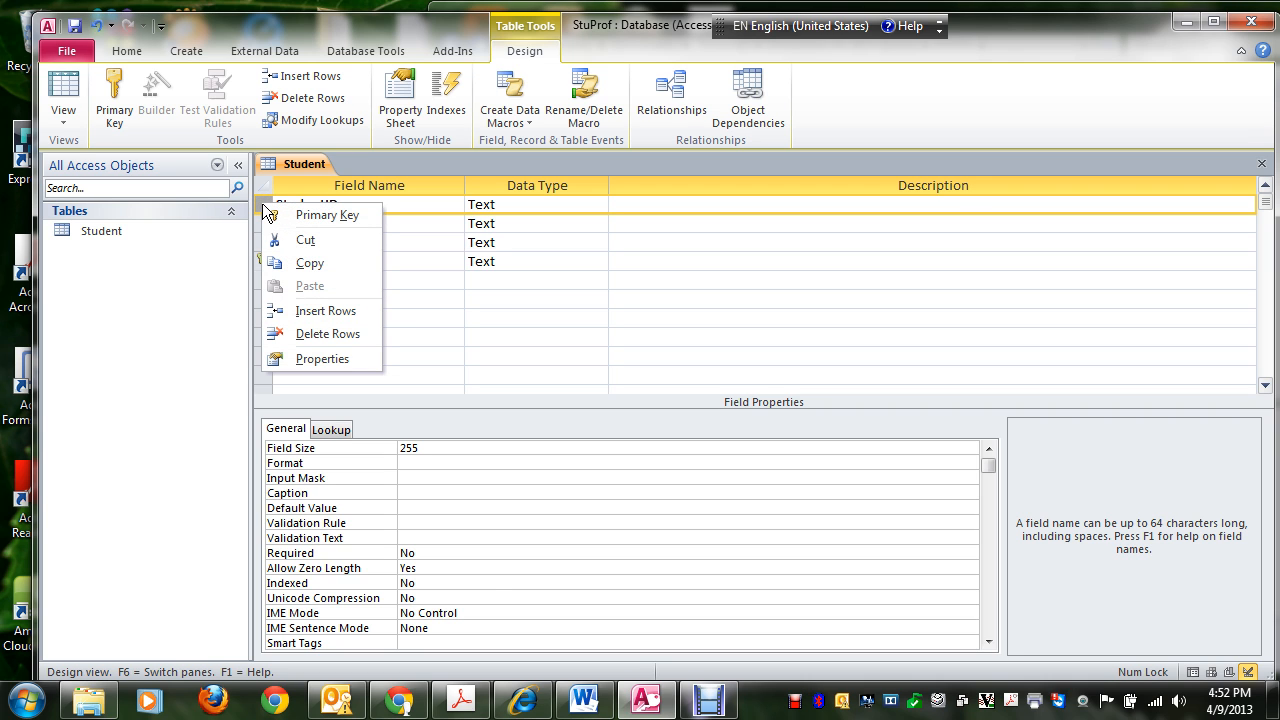
click(278, 214)
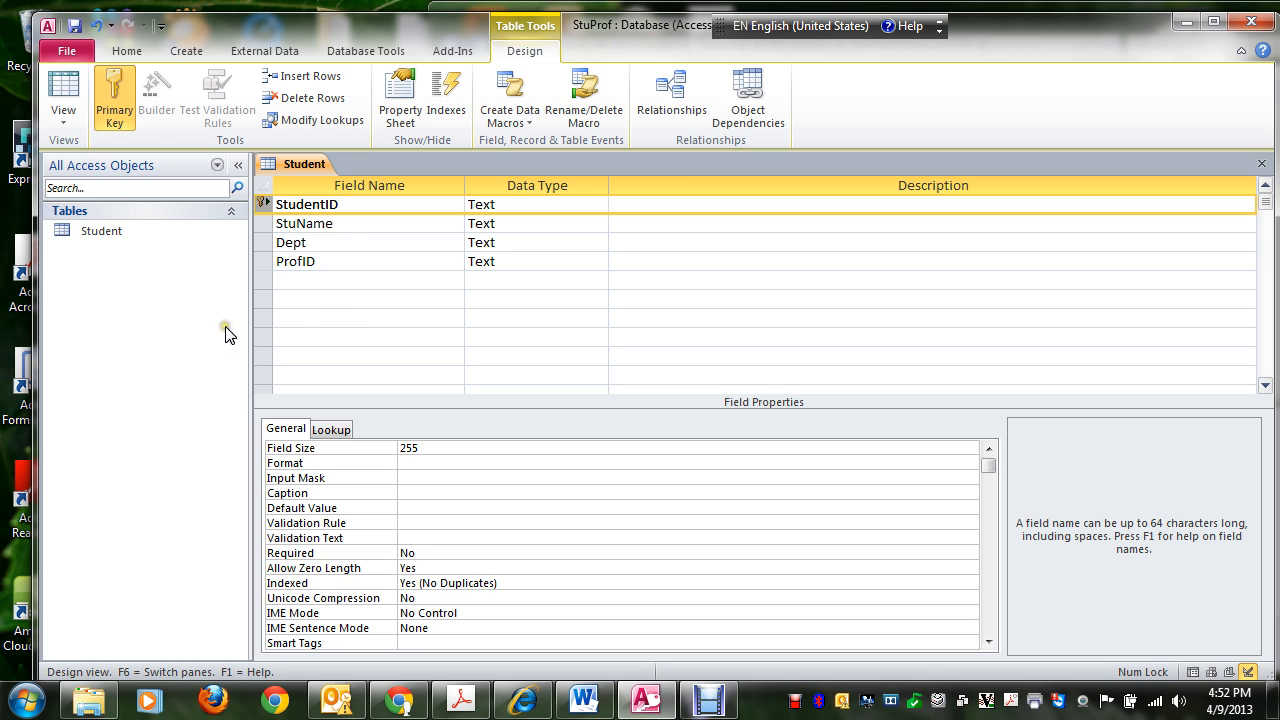
Step: Switch the Student table to Datasheet View and save its design changes
click(63, 113)
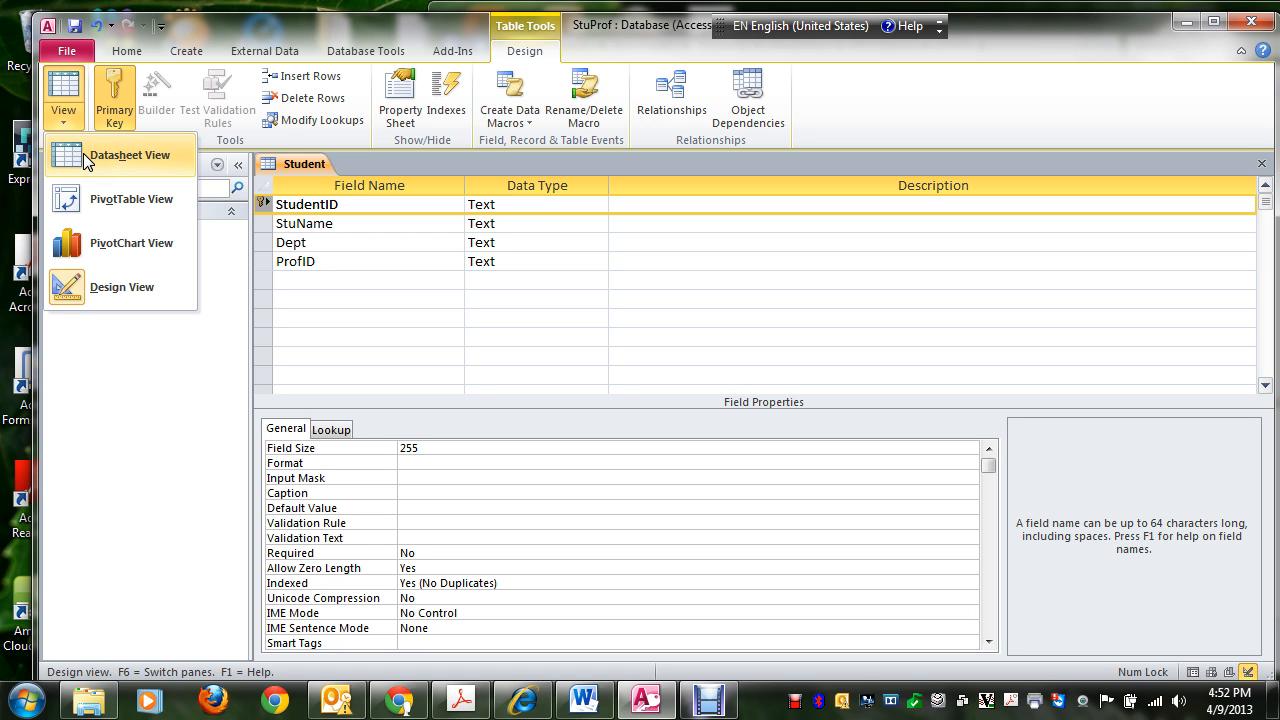
click(84, 155)
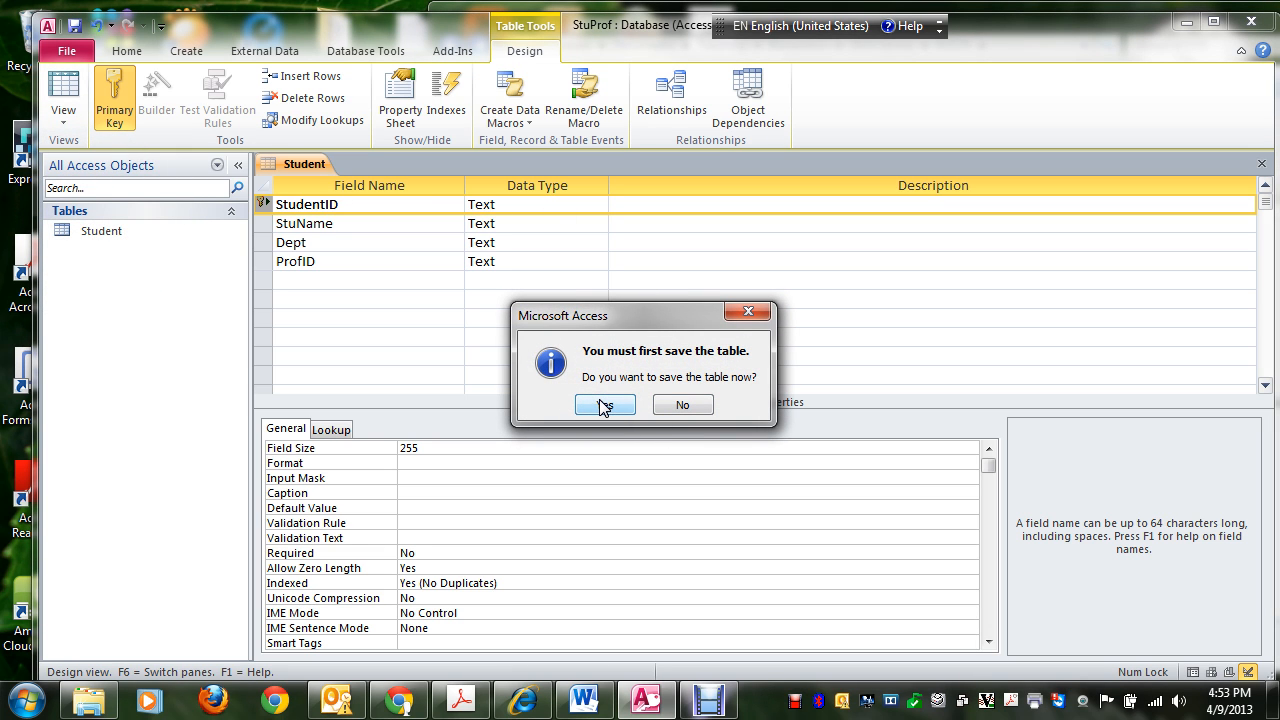
click(603, 405)
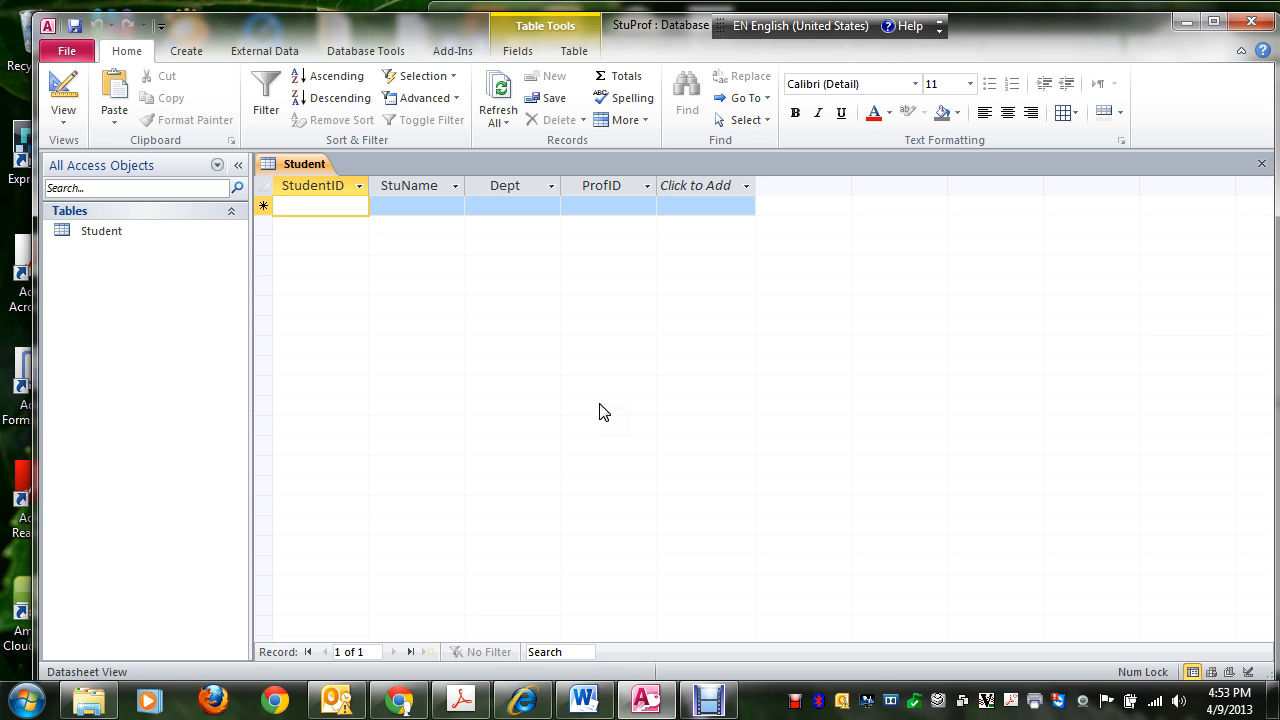
Step: Fill in the first Student record with the student's ID and name, Dept CIS, and the professor's ID
click(67, 118)
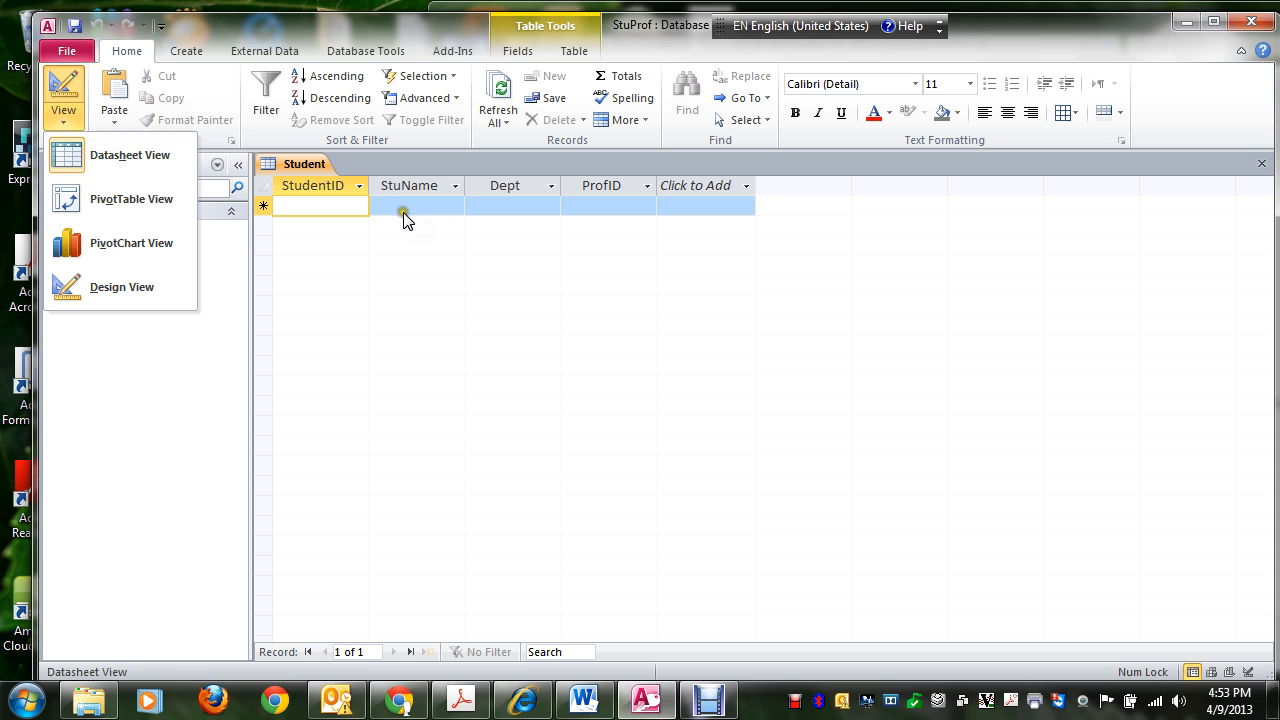
click(339, 202)
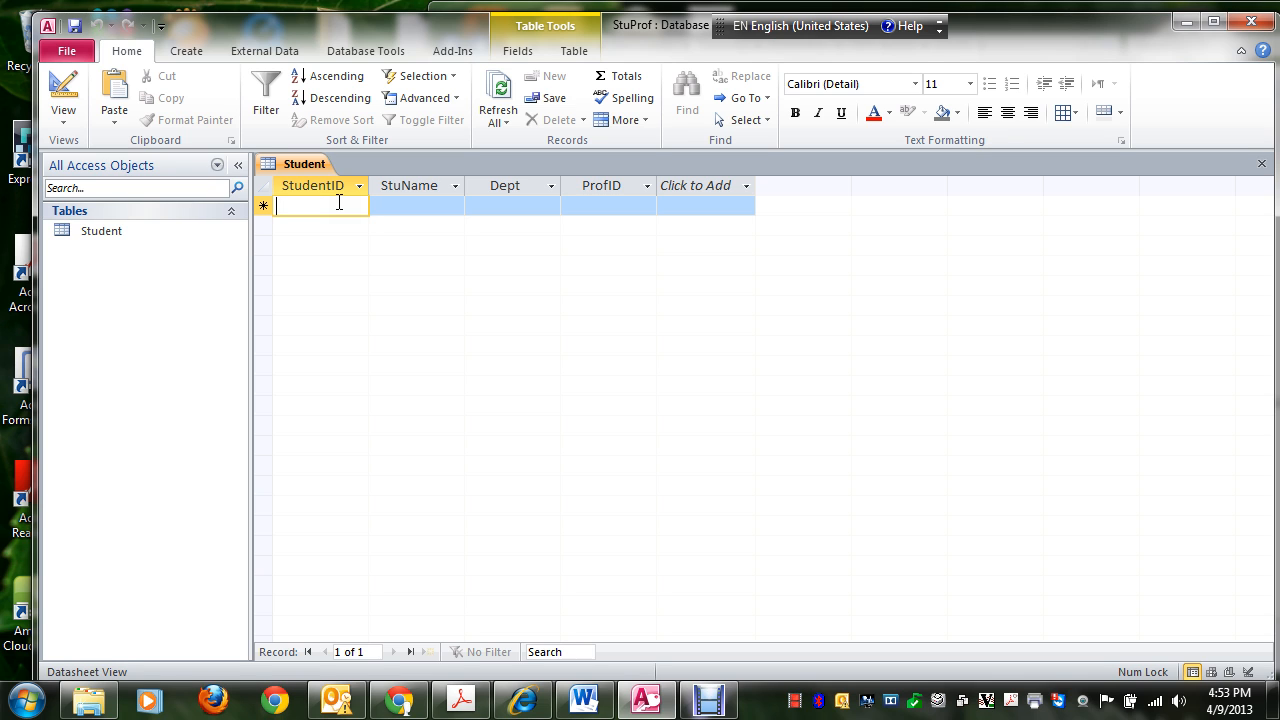
text(100)
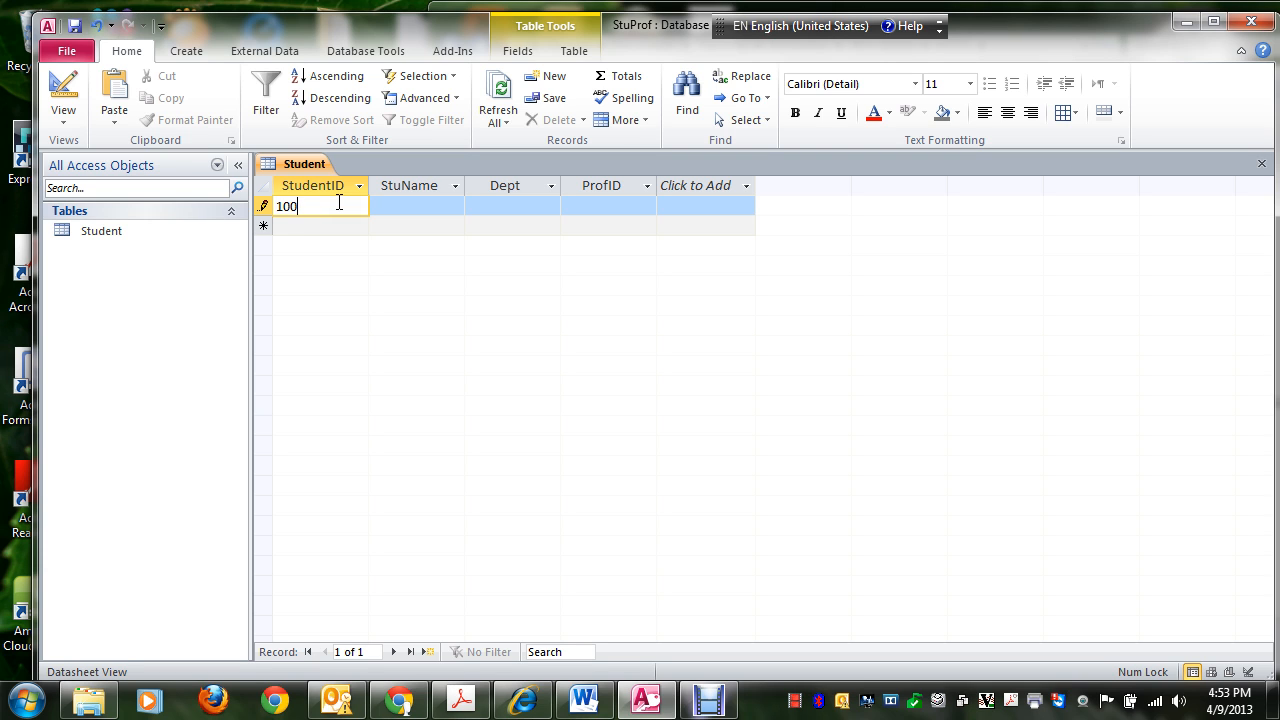
click(438, 206)
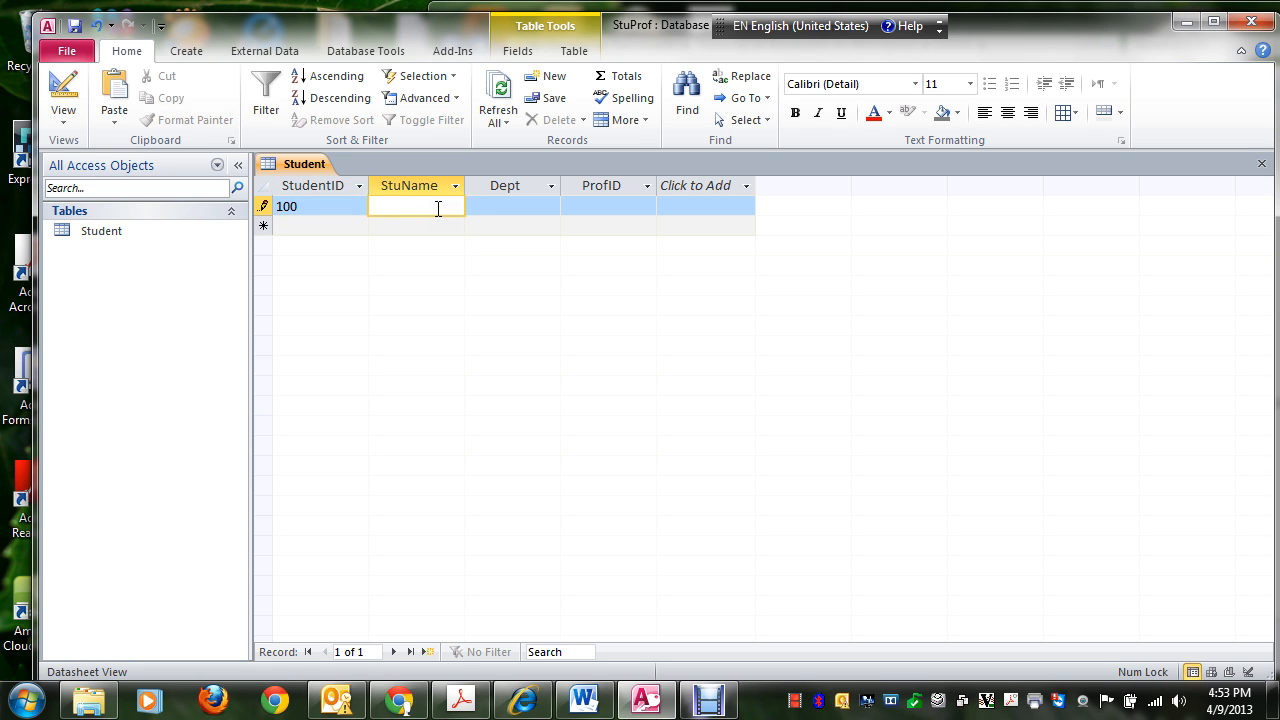
text(Al)
click(502, 206)
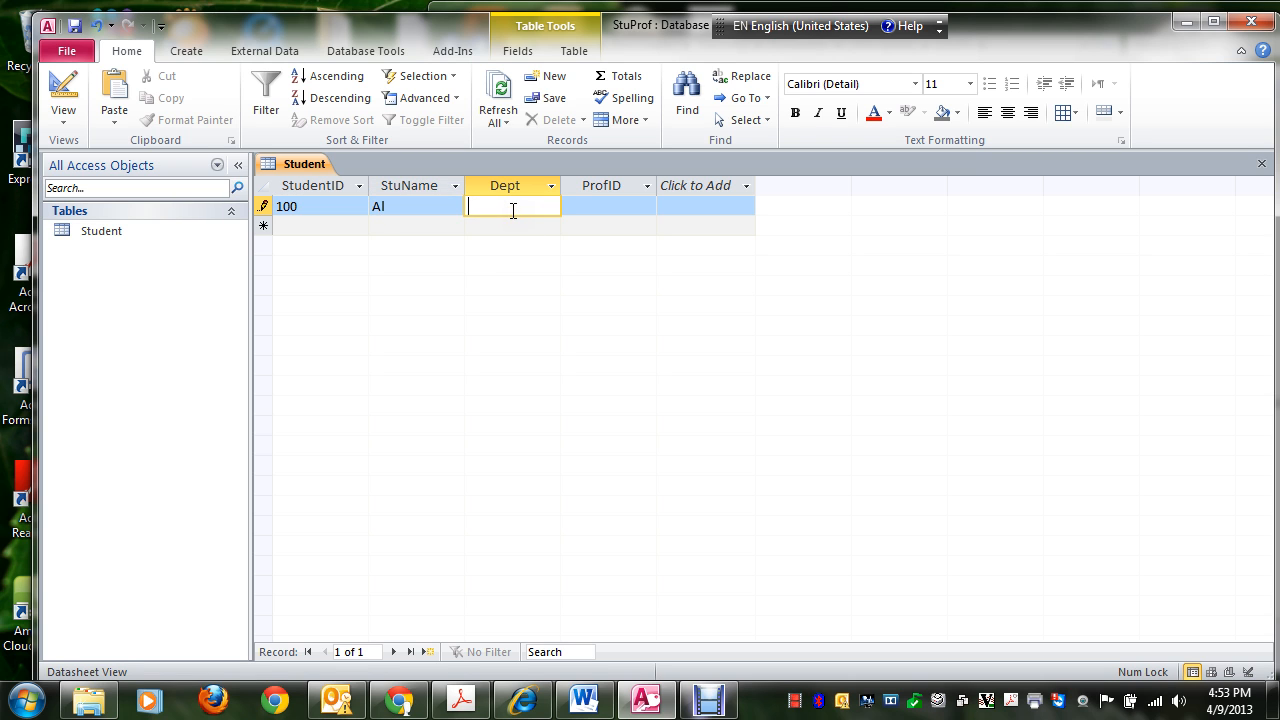
text(CIS)
click(598, 207)
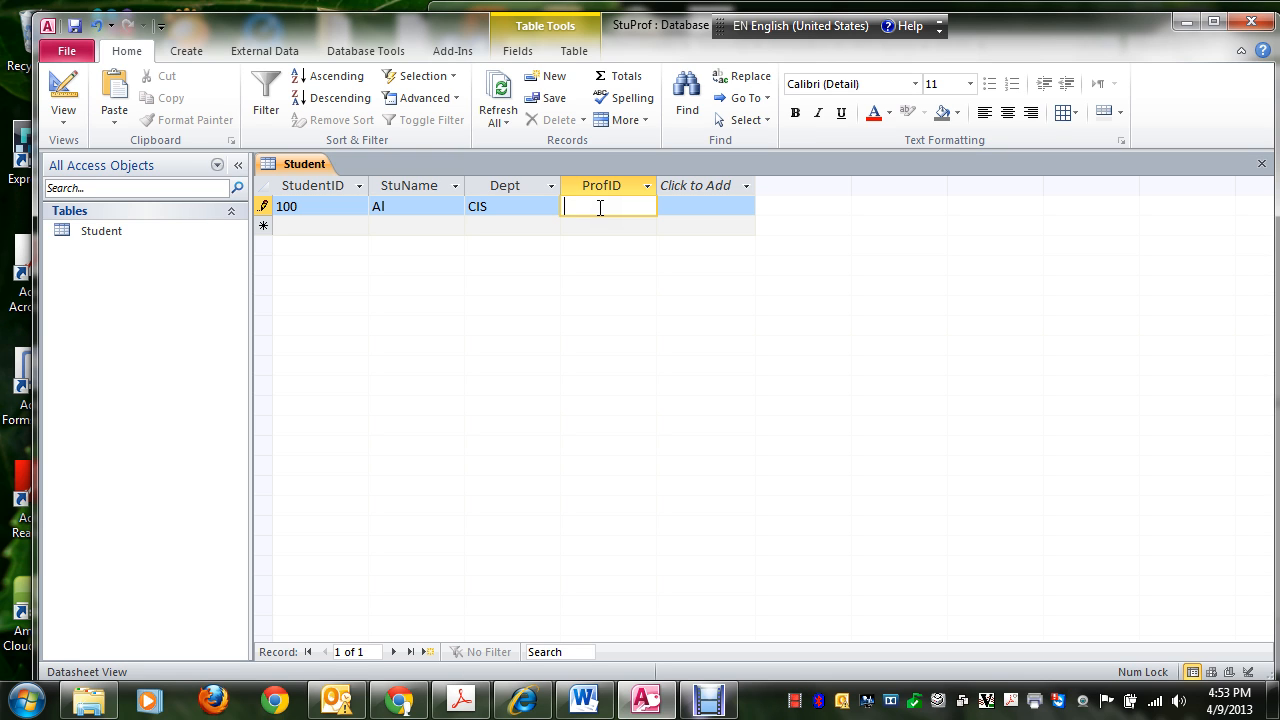
text(10)
Step: Add a second Student record with the student's ID and name, Dept CIS, and the professor's ID
click(288, 227)
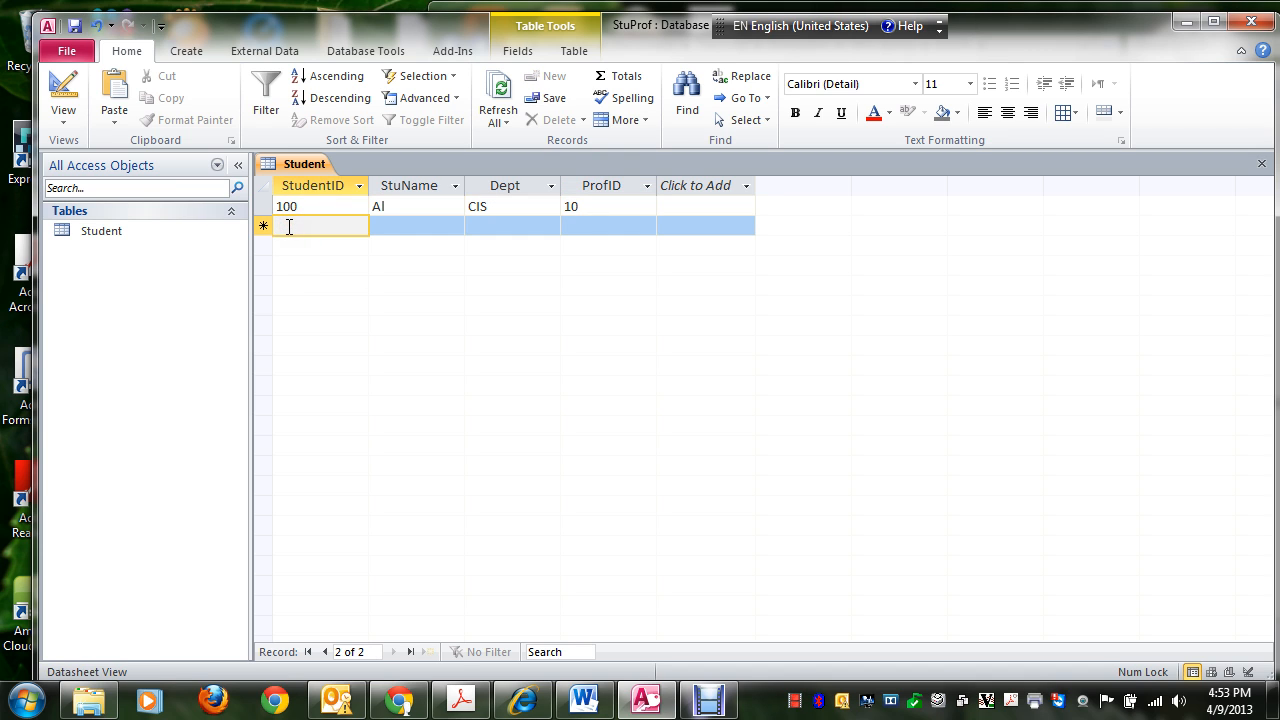
text(200)
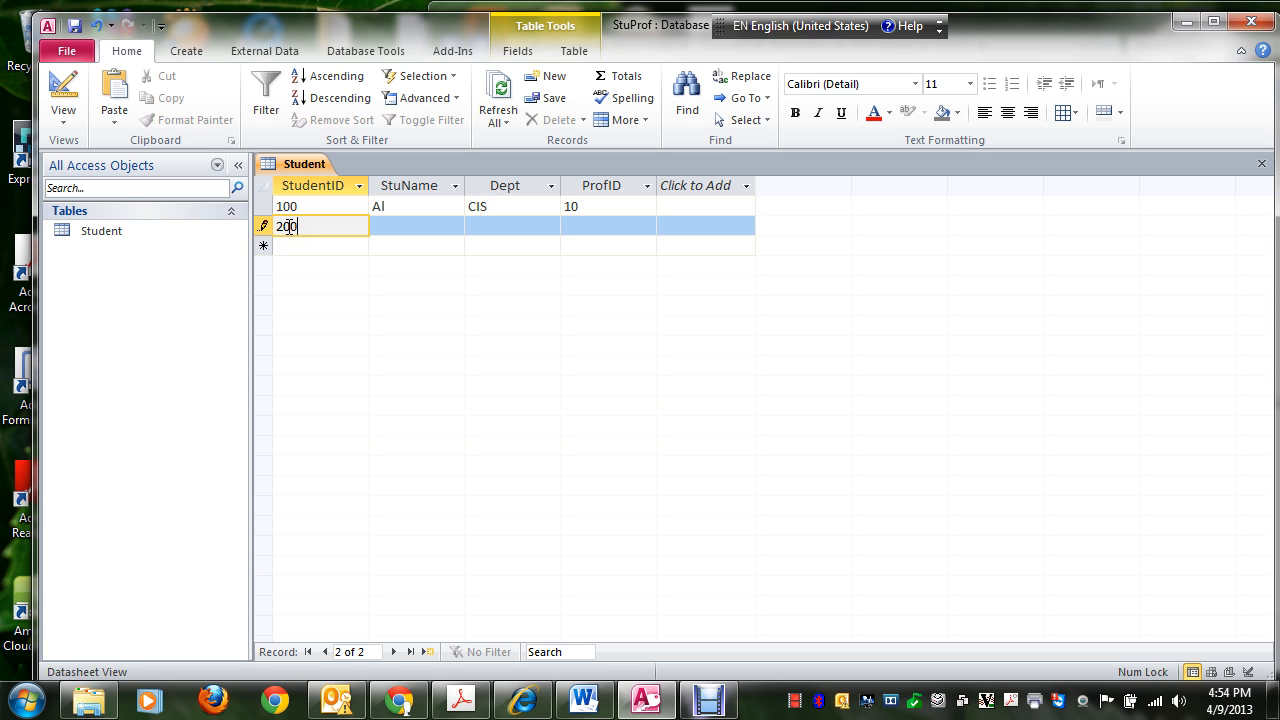
click(442, 229)
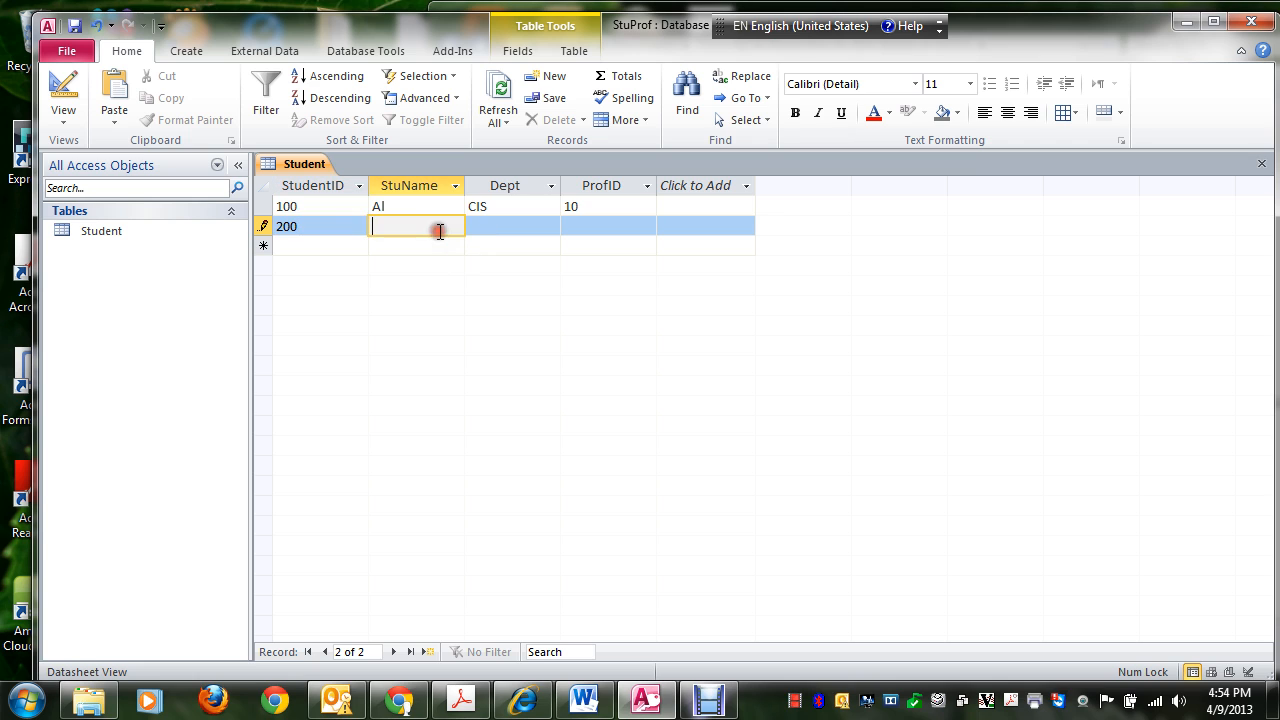
text(Jim)
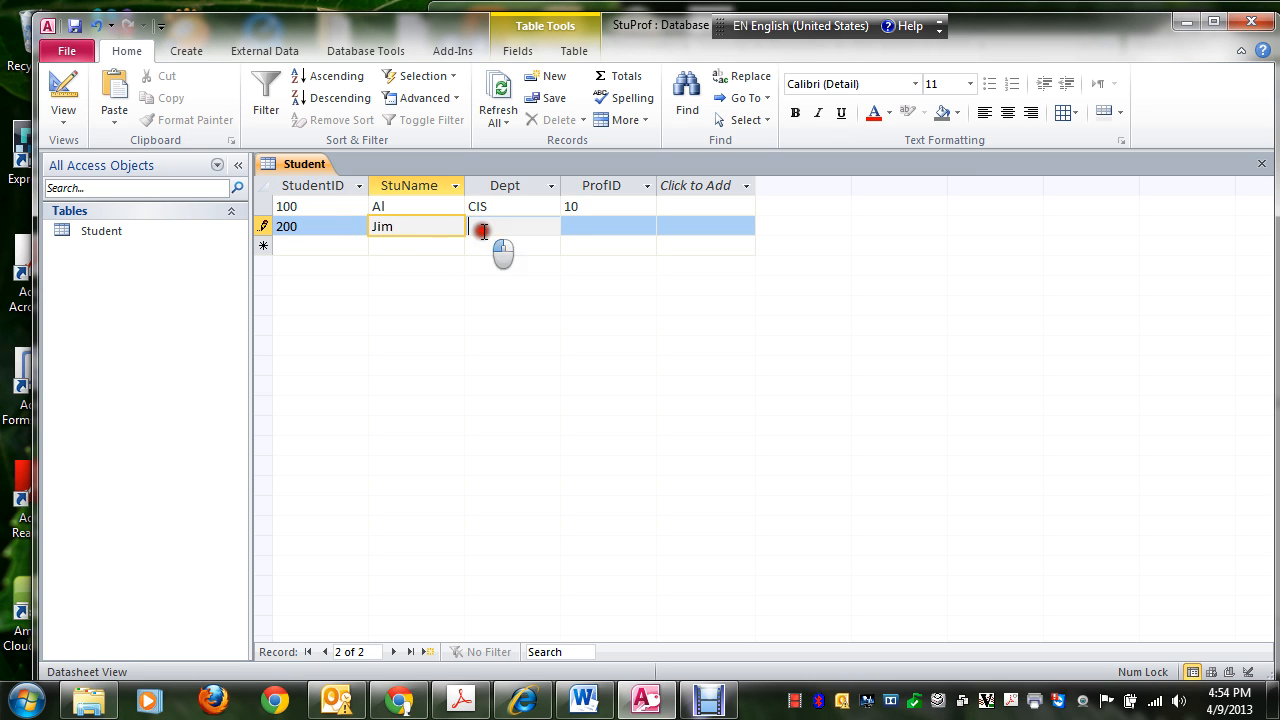
click(484, 230)
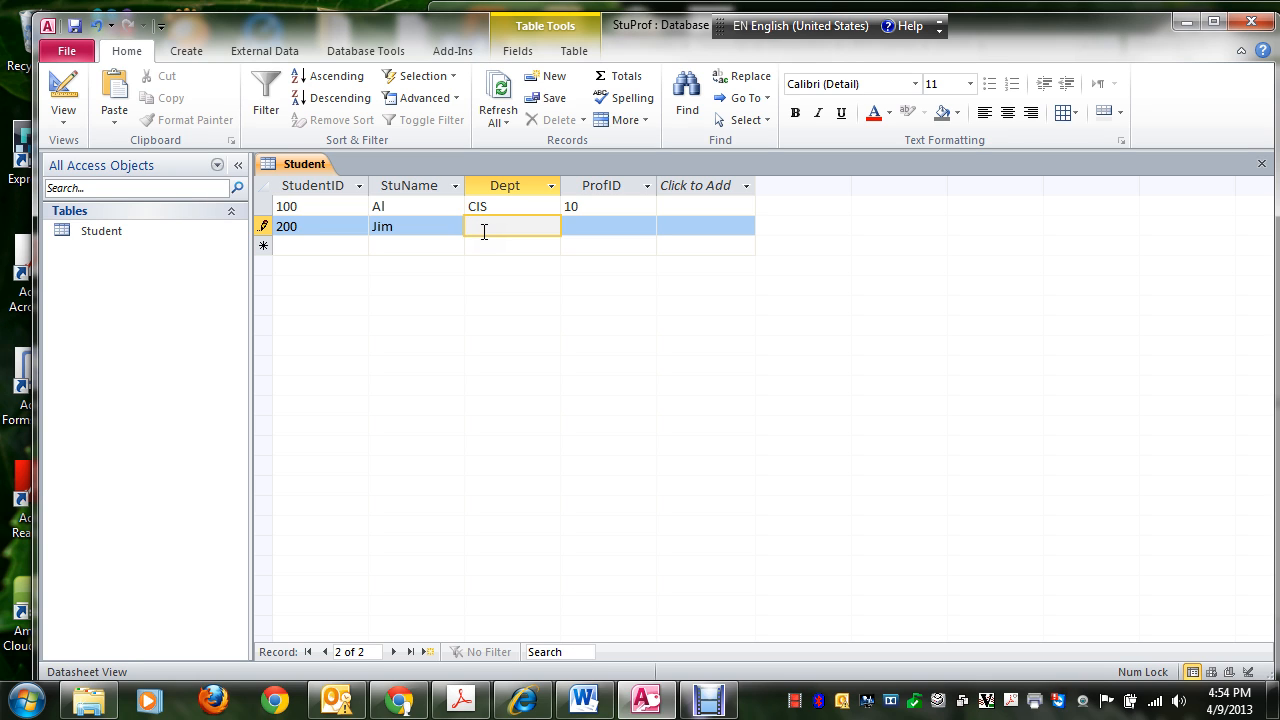
text(CIS)
click(588, 228)
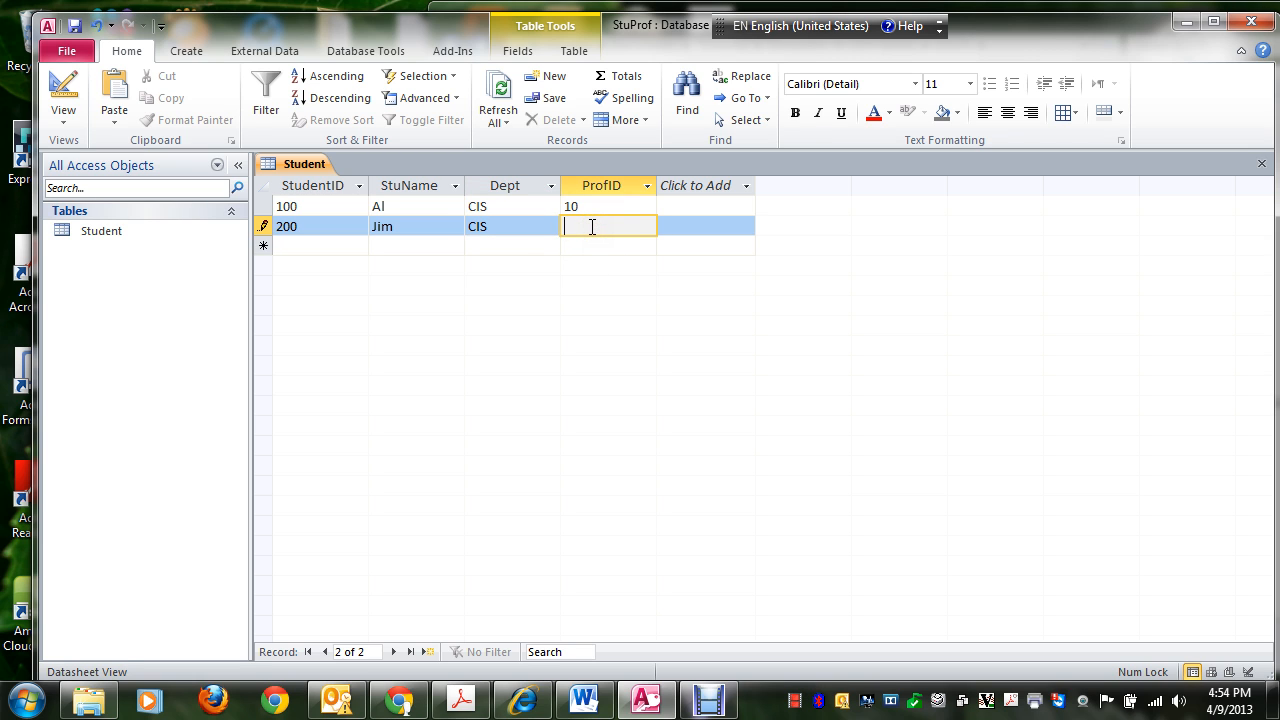
text(10)
Step: Add a third Student record with the student's ID and name, Dept ACCT, and the professor's ID
click(304, 246)
text(300)
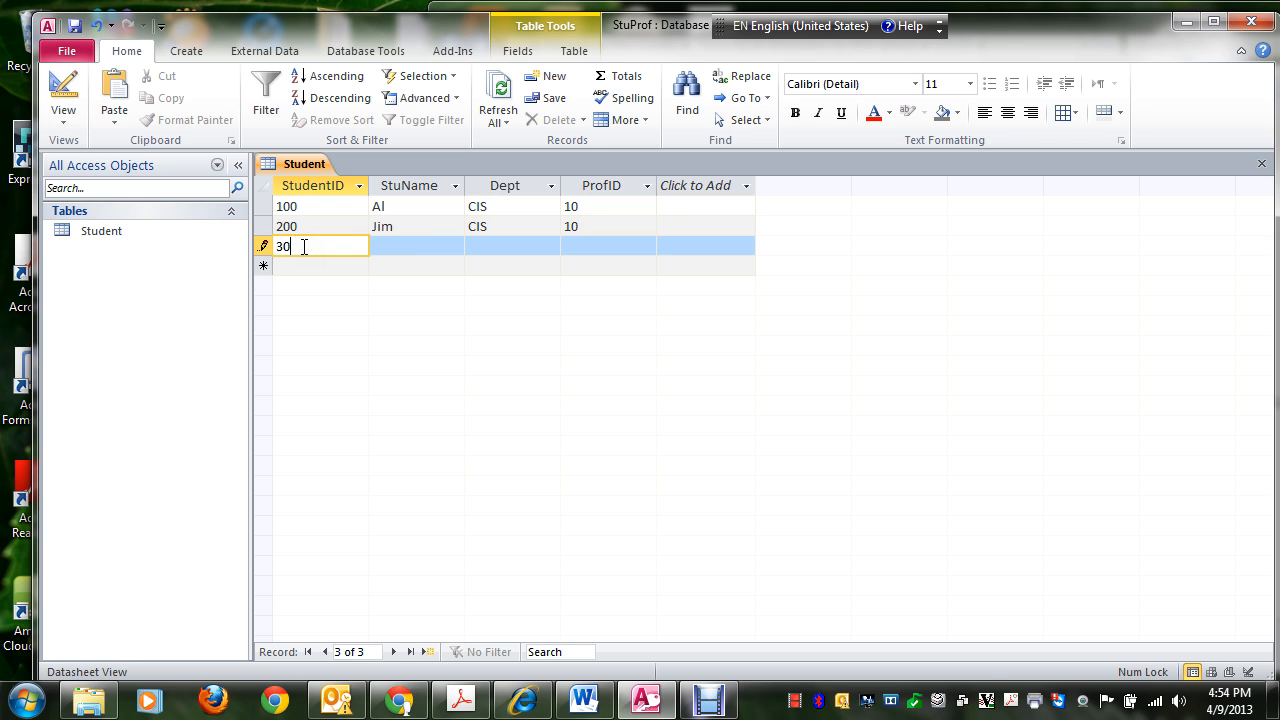
click(385, 246)
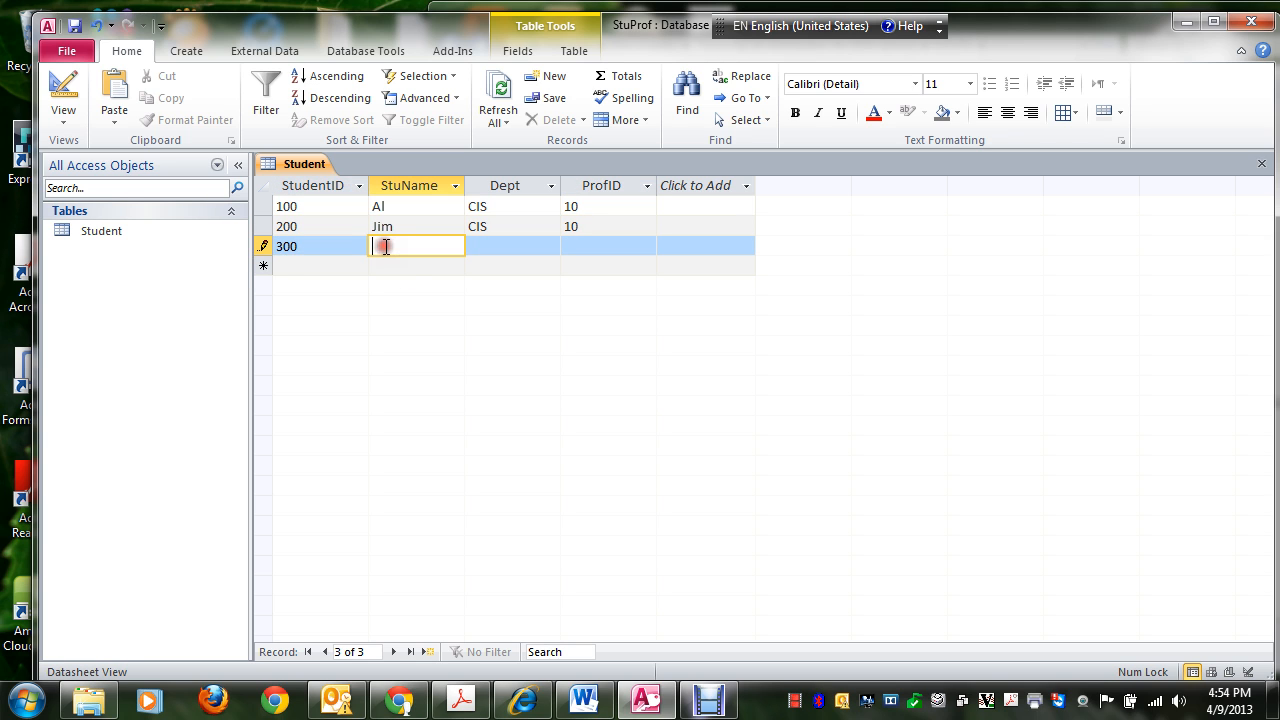
text(Kate)
click(504, 248)
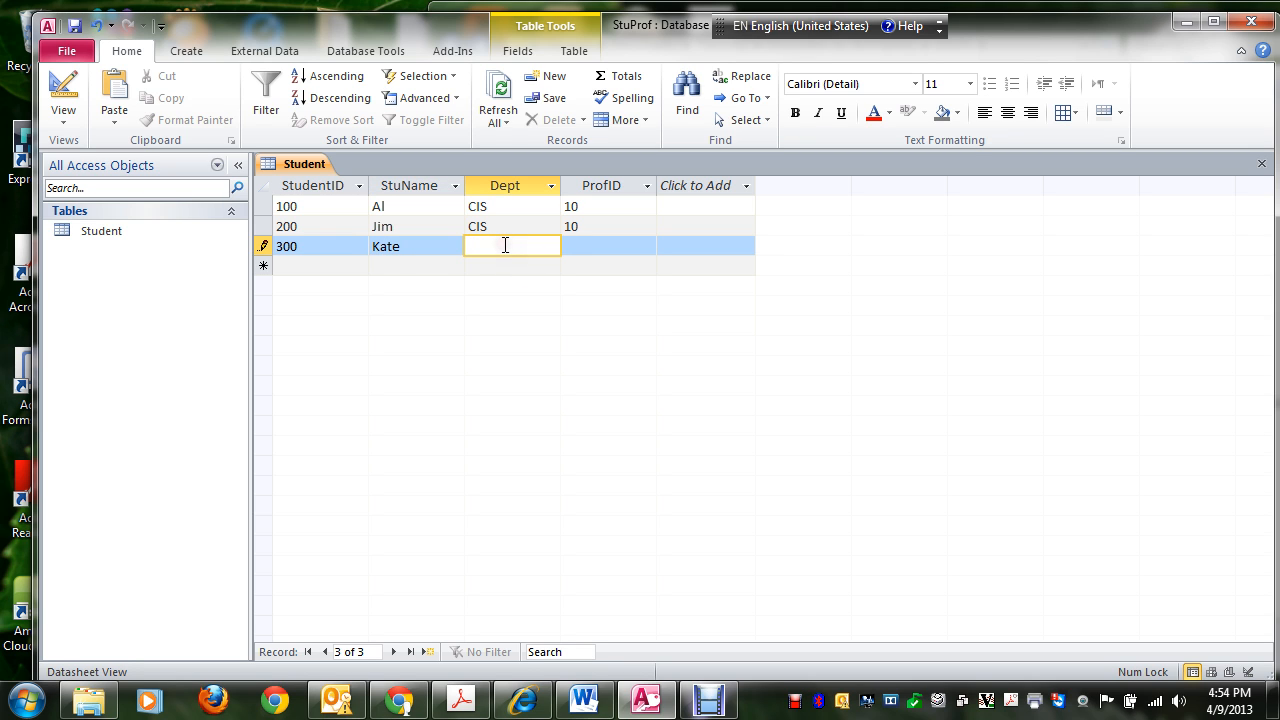
text(ACC)
text(T)
click(578, 249)
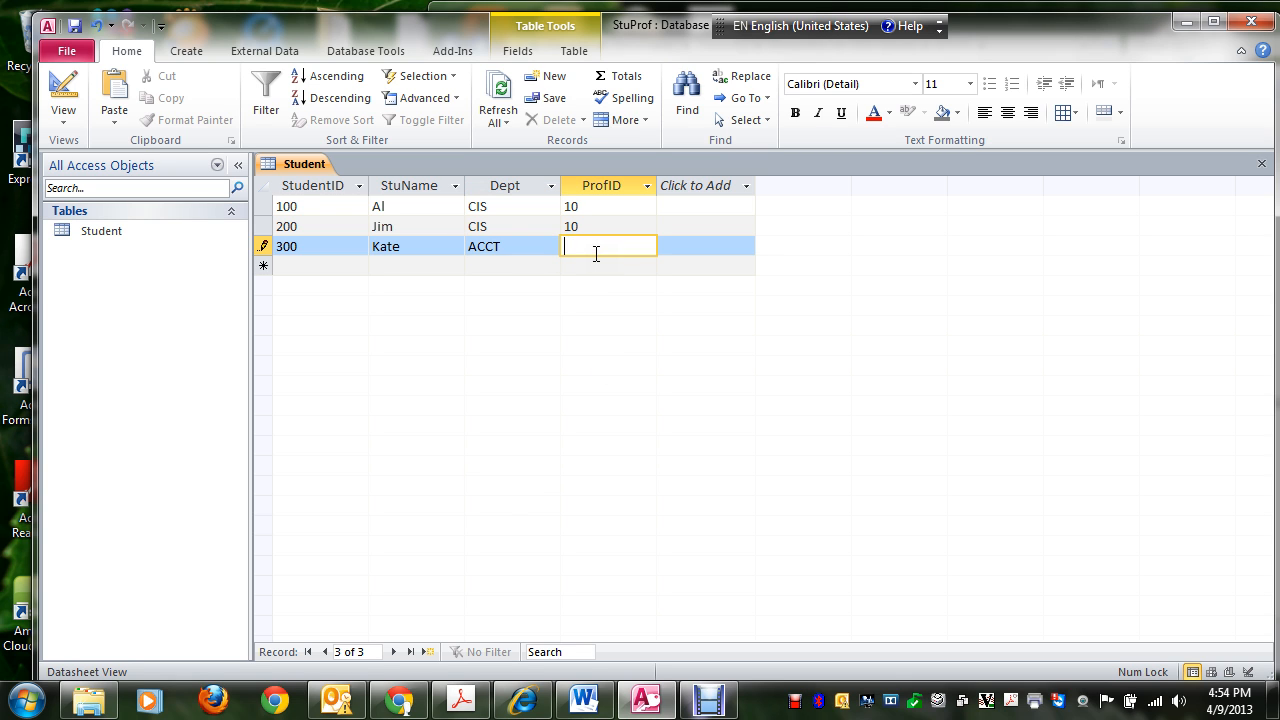
text(20)
Step: Add a fourth Student record with the student's ID and name, Dept CIS, and the professor's ID
click(318, 264)
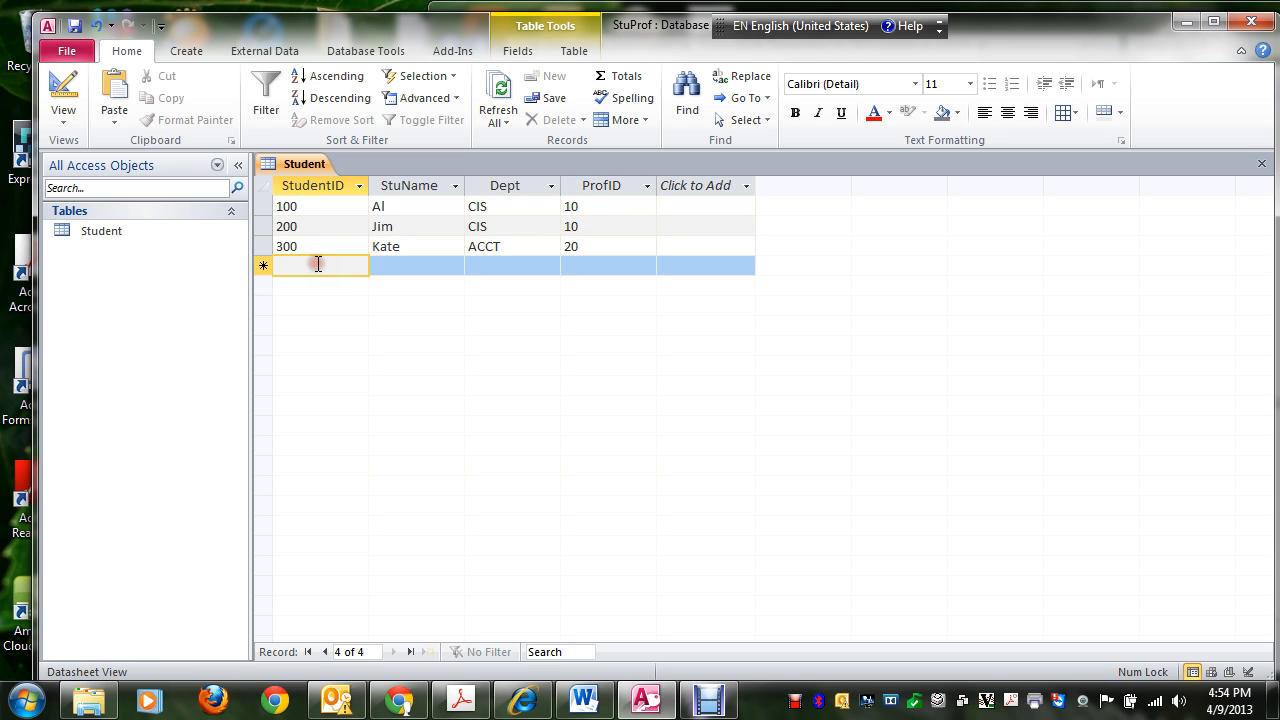
text(400)
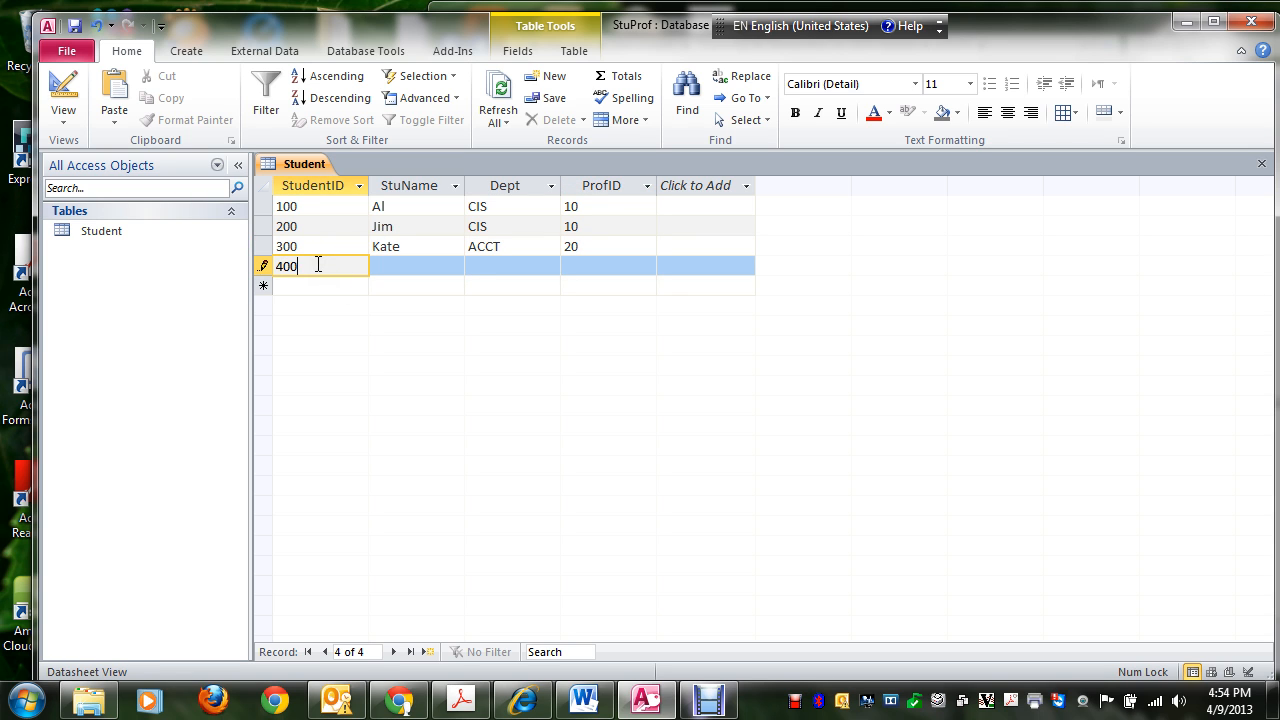
click(414, 268)
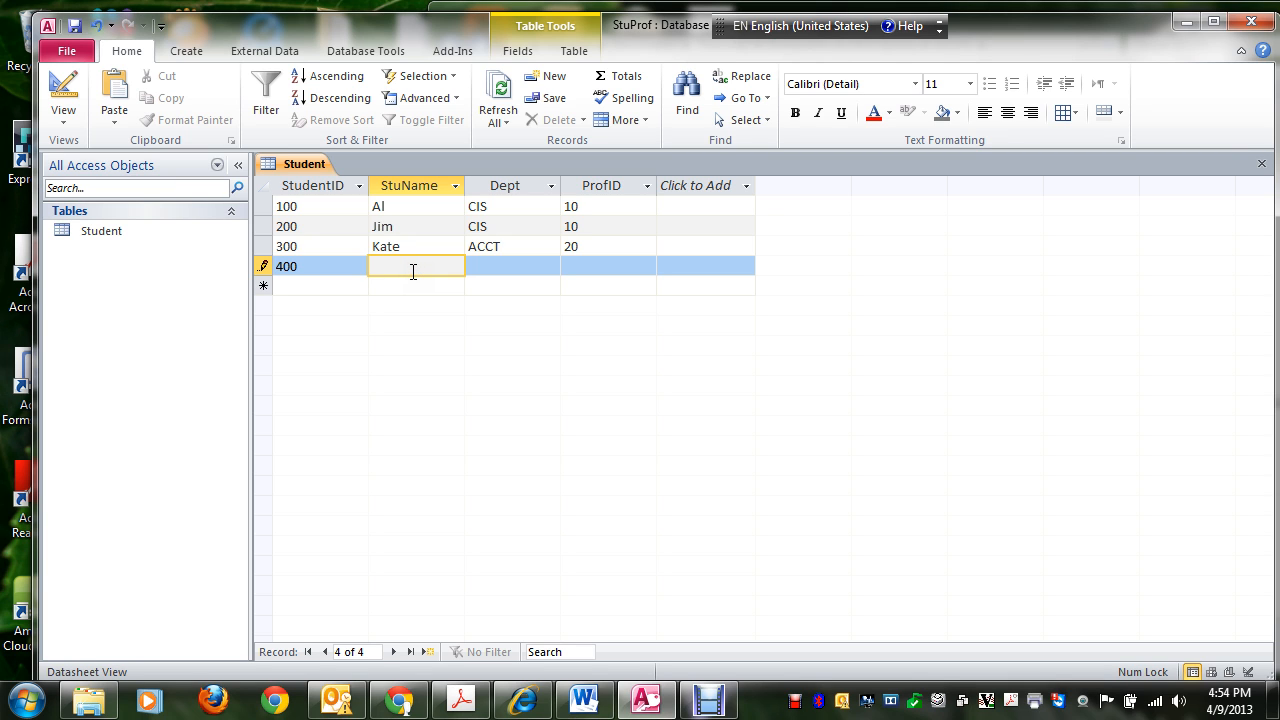
text(Kate)
click(511, 268)
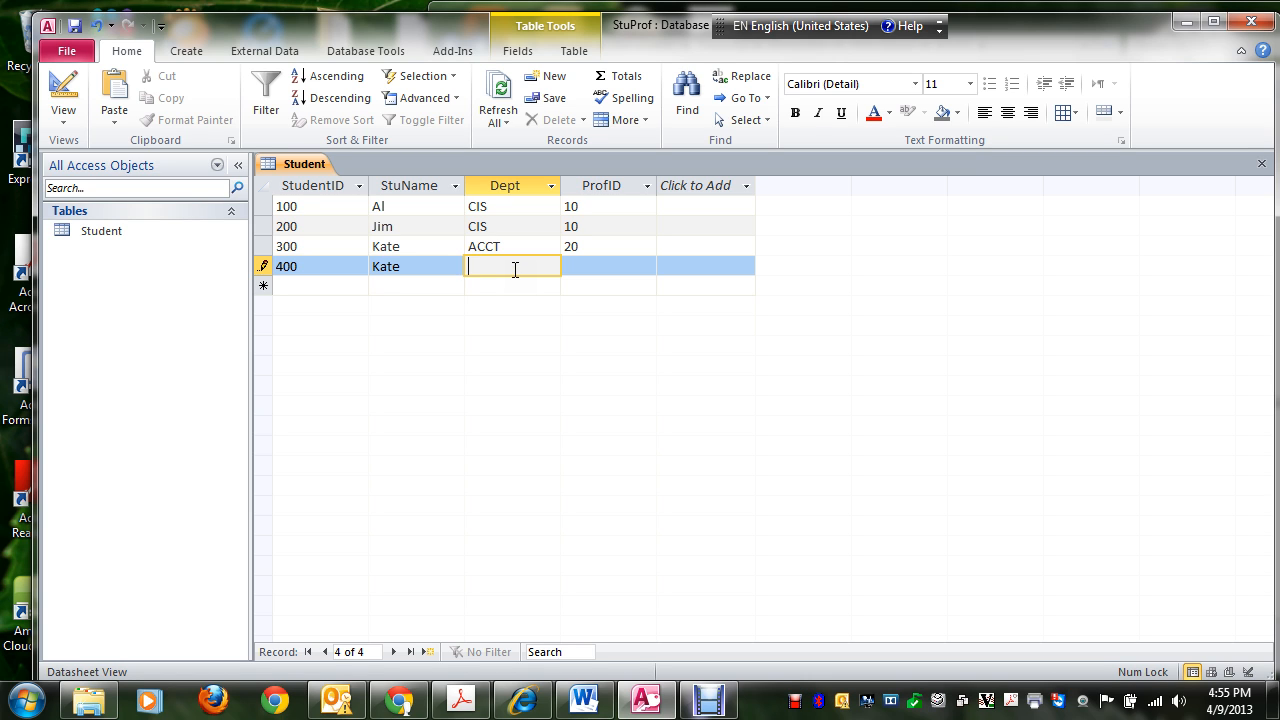
text(CIS)
click(575, 267)
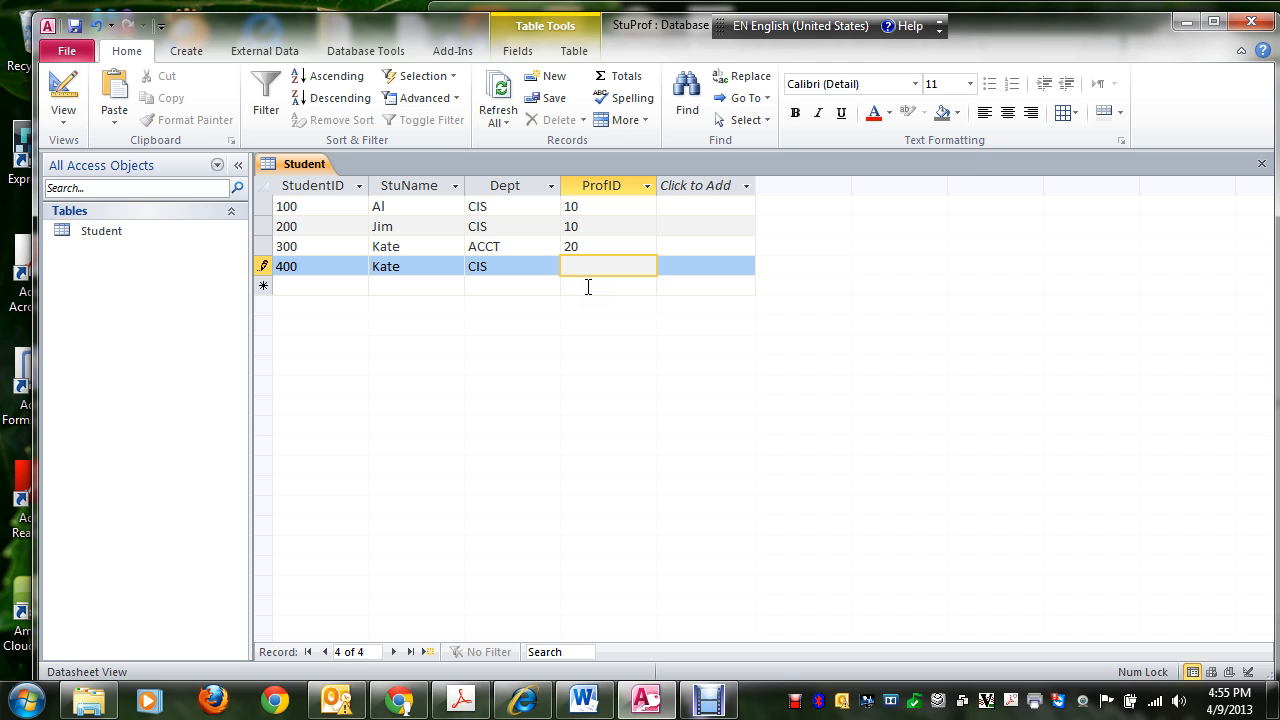
text(30)
Step: Add a fifth Student record with the student's ID and name, Dept Engl, and the professor's ID
click(305, 290)
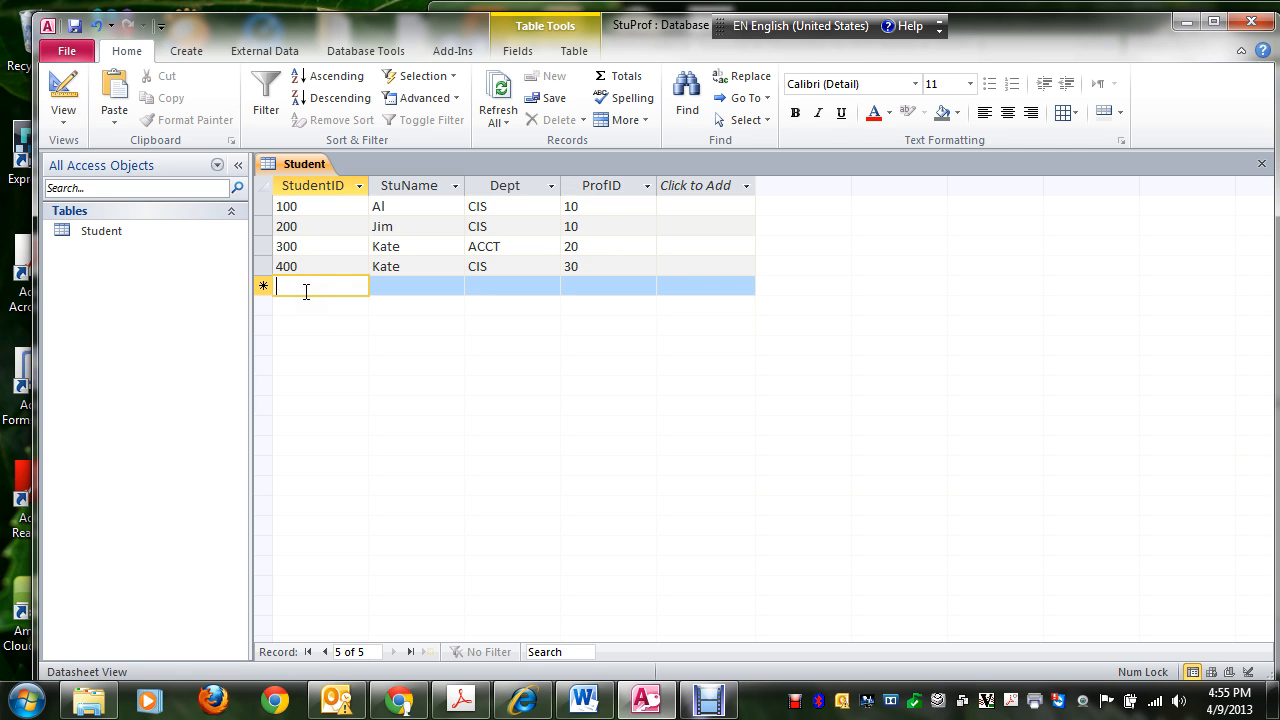
text(500)
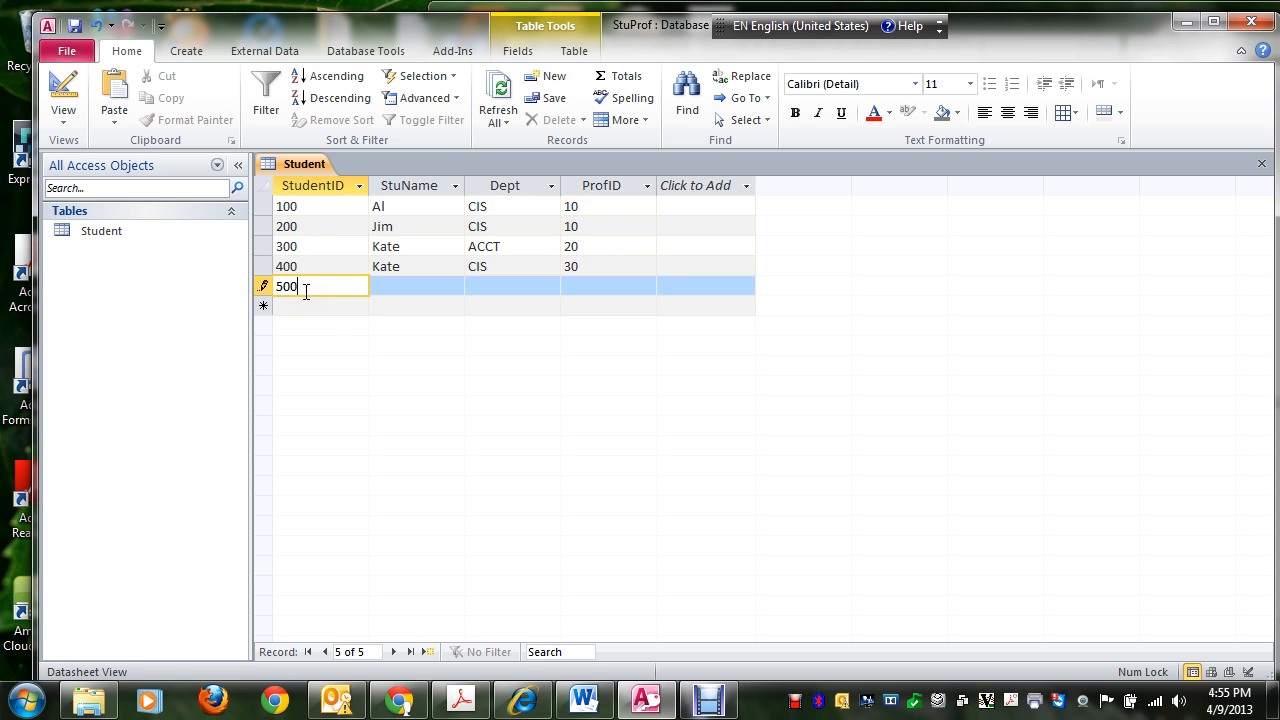
click(398, 287)
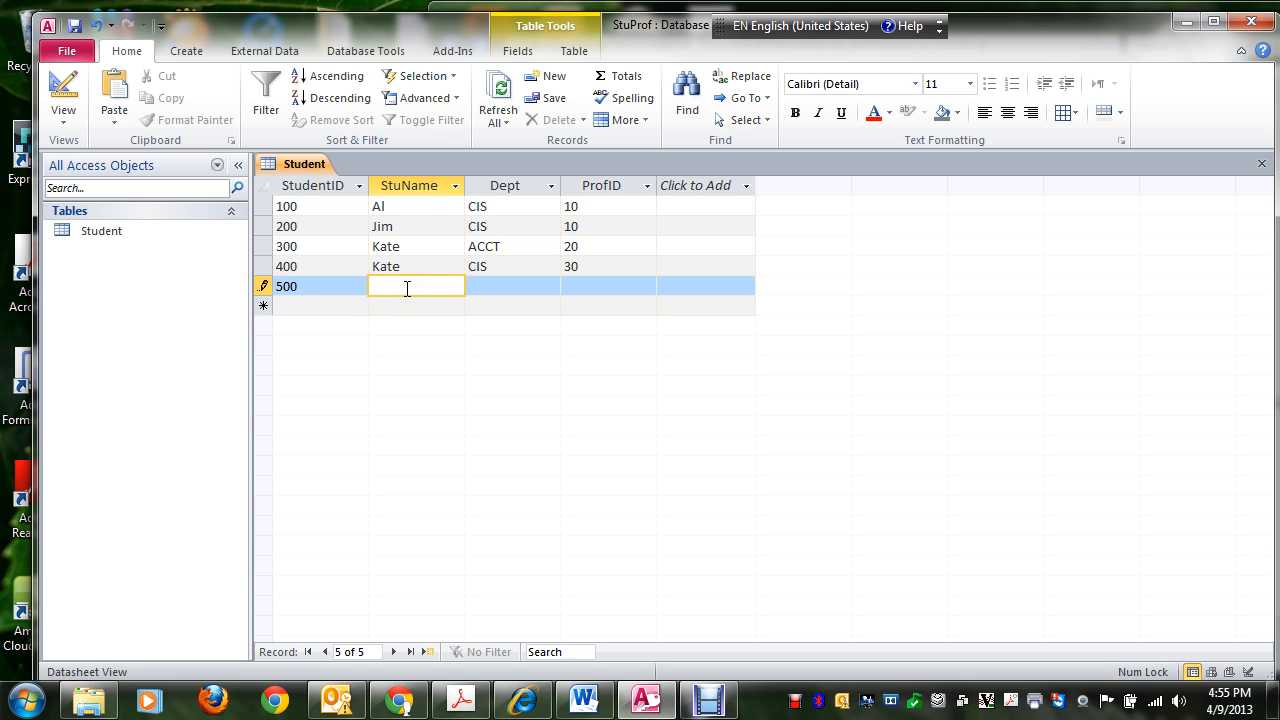
text(Ian)
click(499, 290)
text(Engg)
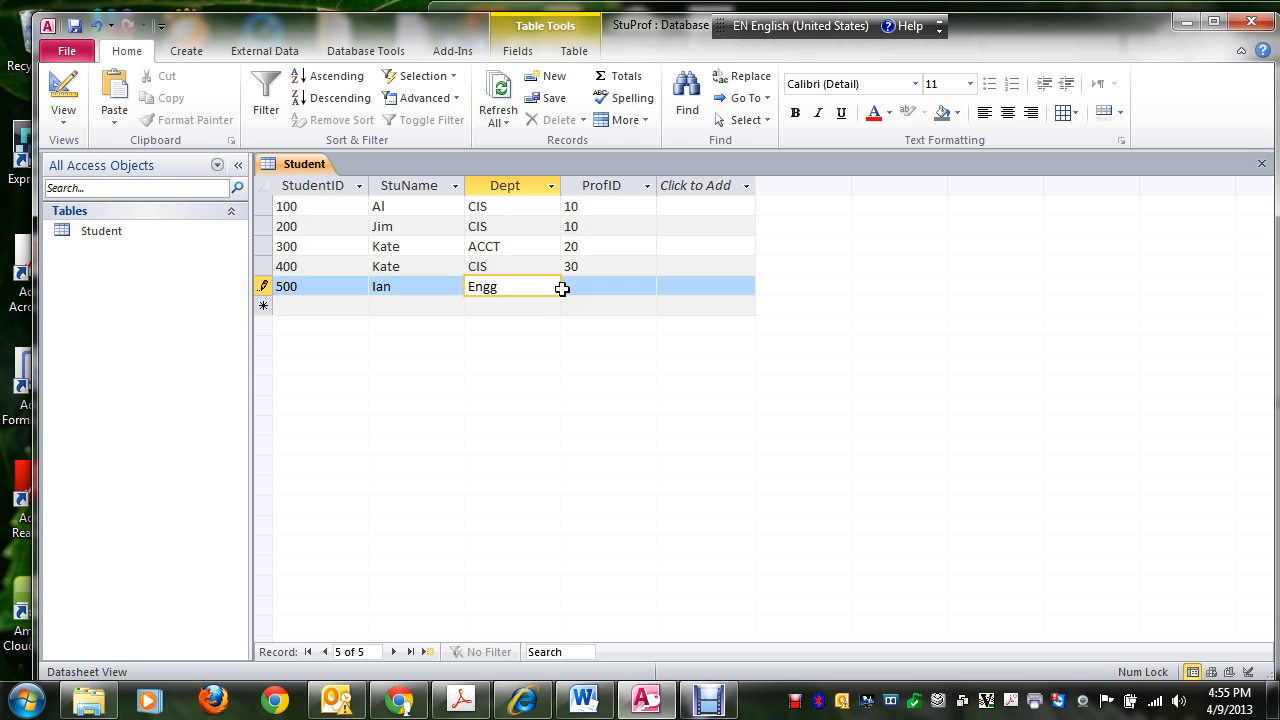
key(BackSpace)
text(l)
click(586, 286)
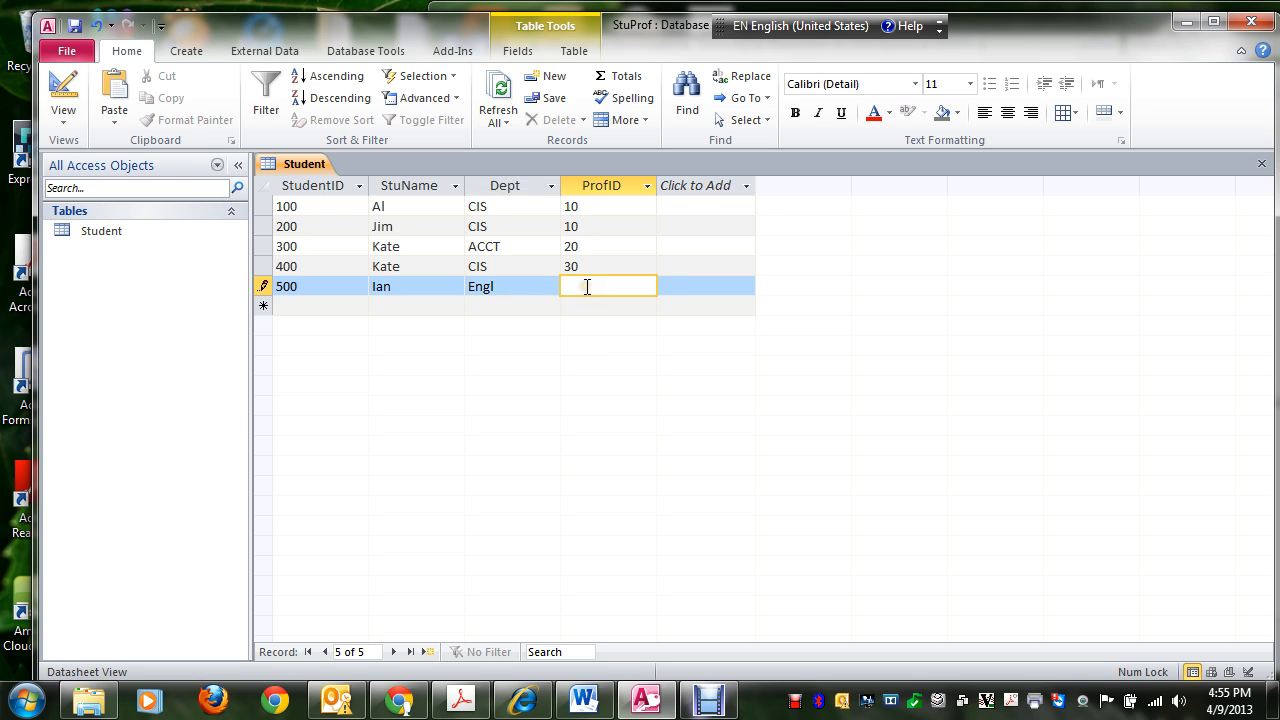
text(40)
click(700, 700)
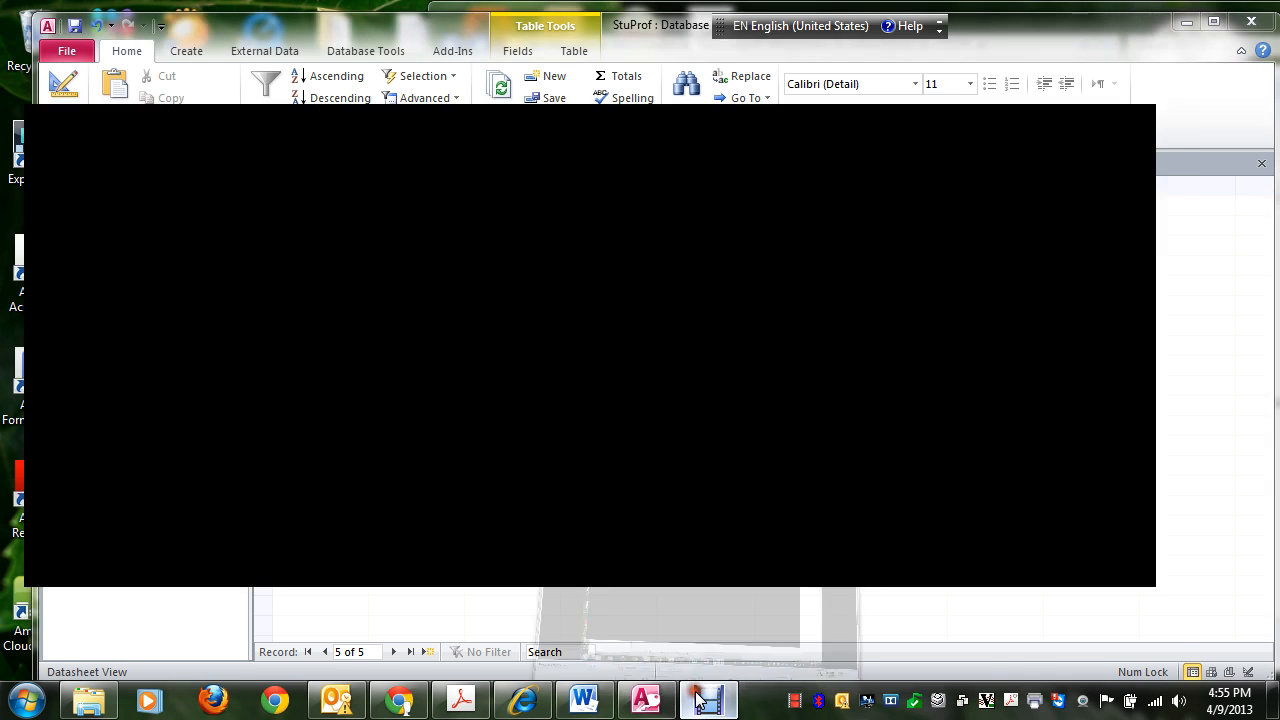